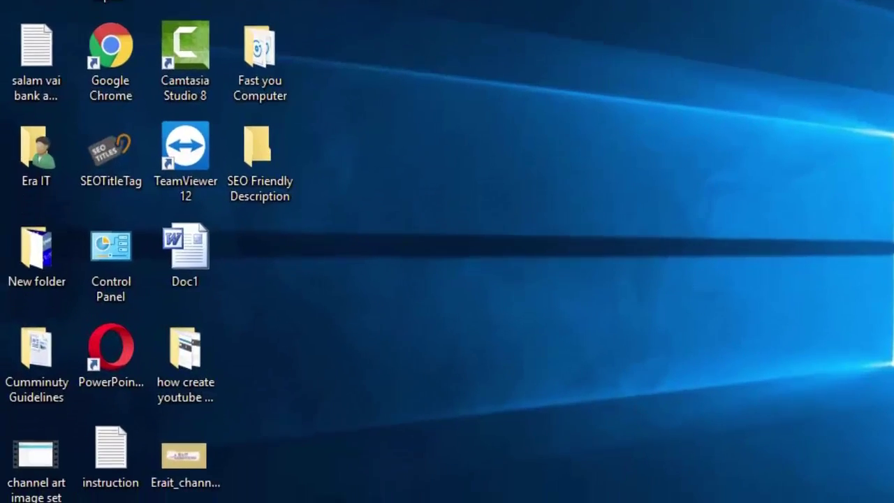
# Step: Open the Apps & features list of installed programs in Windows Settings
pyautogui.press('super')
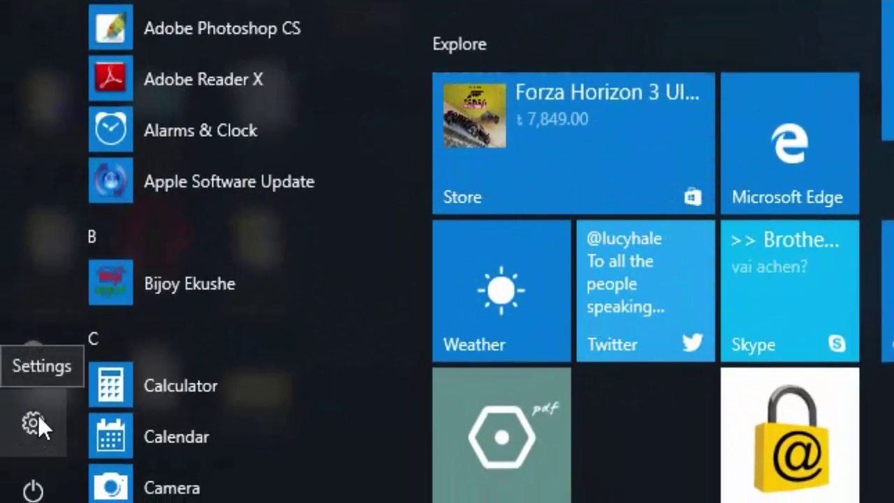
pyautogui.click(37, 420)
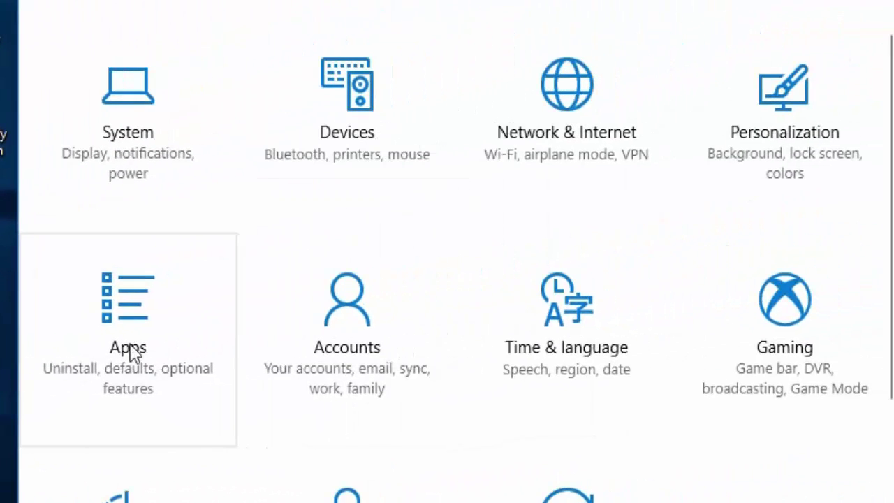
pyautogui.click(120, 354)
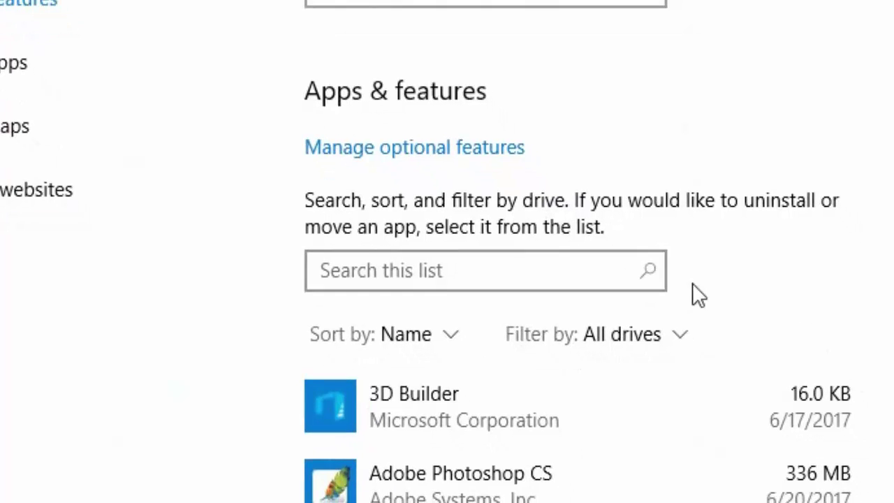
# Step: Uninstall the 3D Builder app from the installed apps list and confirm its removal
pyautogui.scroll(-4, 640, 286)
pyautogui.scroll(4, 639, 286)
pyautogui.scroll(-5, 639, 285)
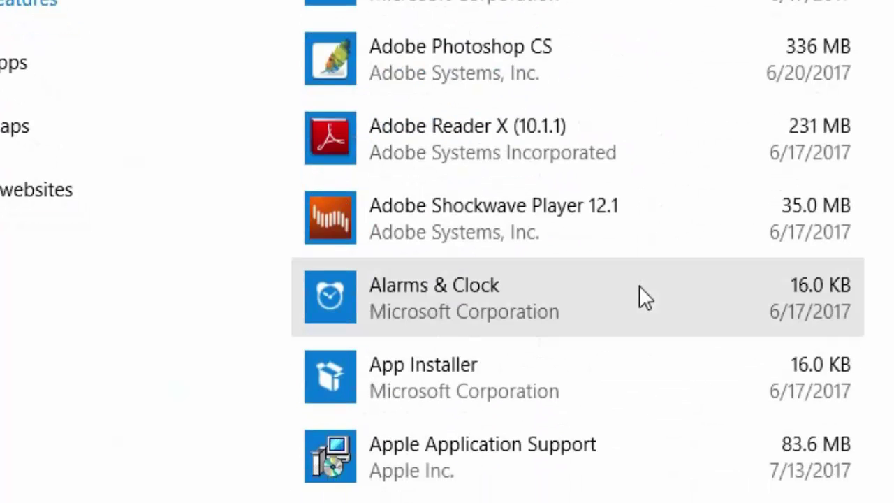
pyautogui.click(415, 2)
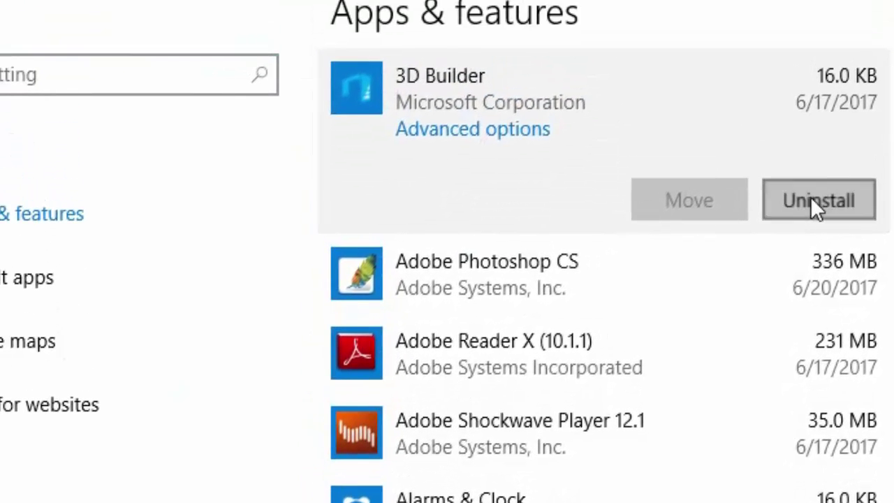
pyautogui.click(810, 196)
pyautogui.click(839, 138)
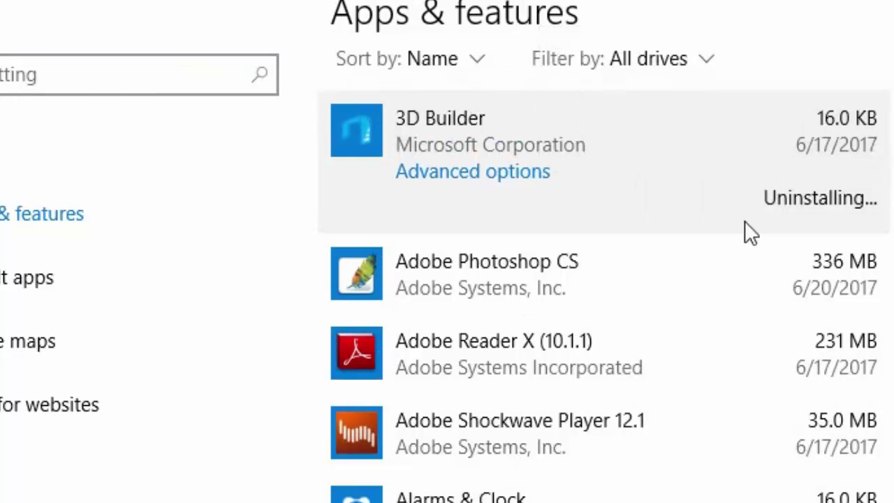
# Step: Look through the whole installed apps list for other unneeded programs
pyautogui.scroll(-7, 646, 394)
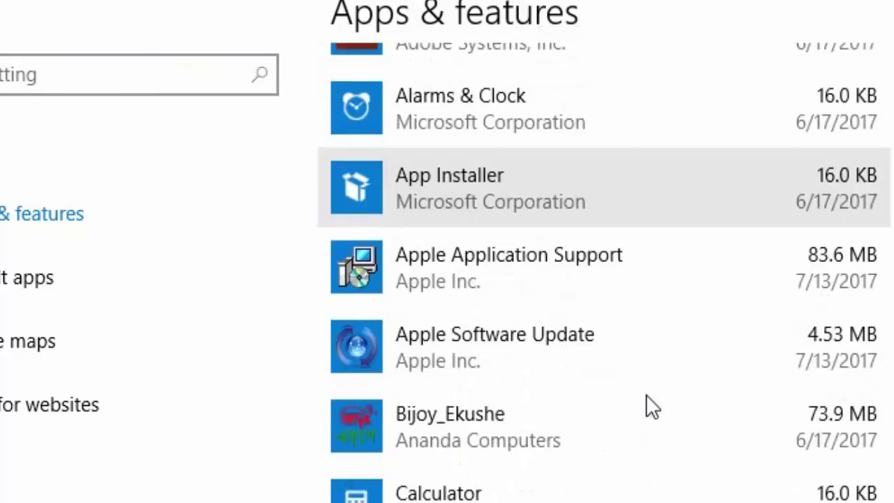
pyautogui.scroll(-8, 646, 394)
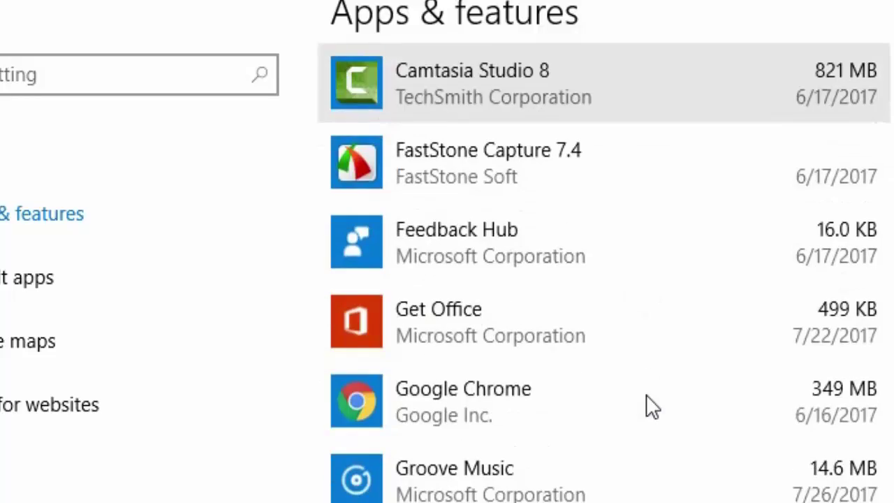
pyautogui.scroll(-1, 648, 405)
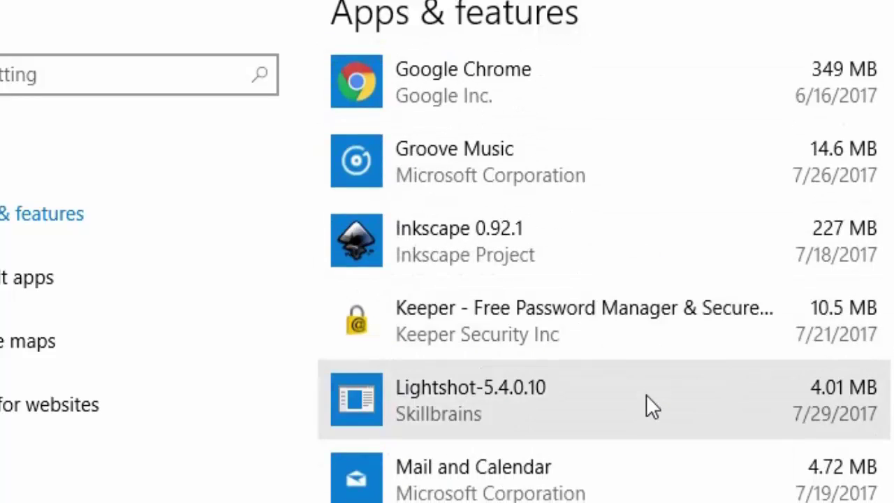
pyautogui.scroll(-8, 646, 395)
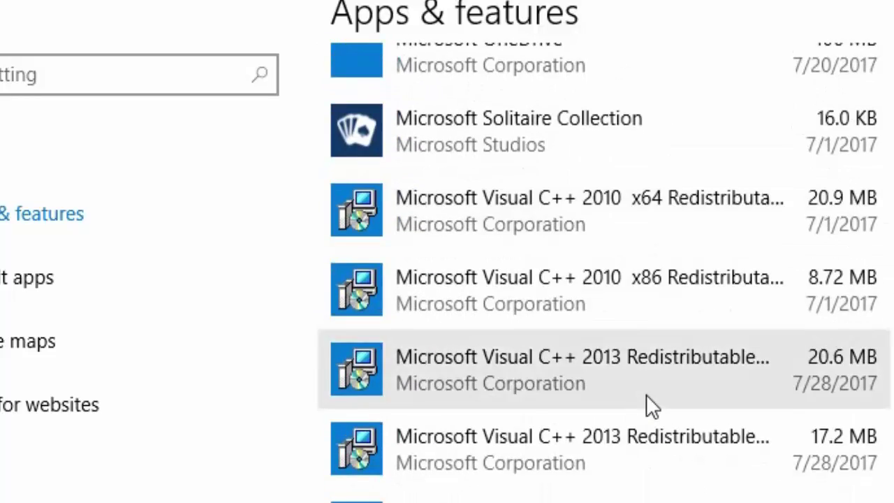
pyautogui.scroll(-10, 646, 395)
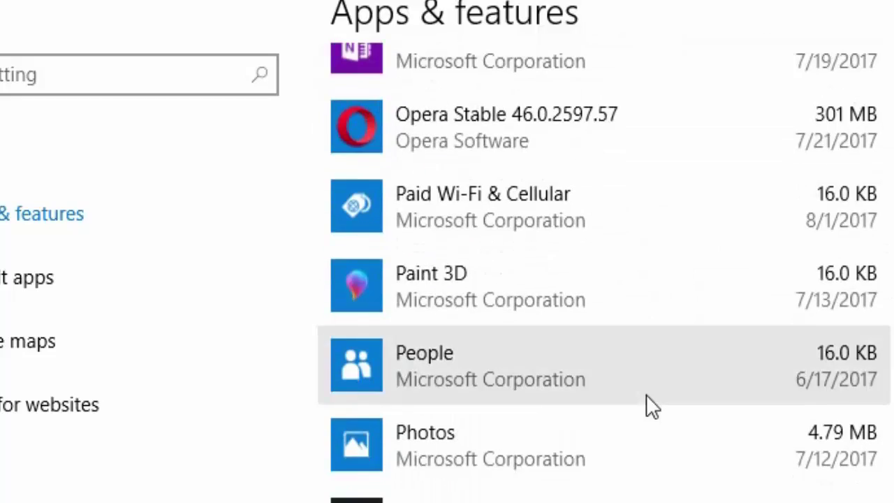
pyautogui.scroll(-2, 646, 394)
pyautogui.scroll(15, 662, 437)
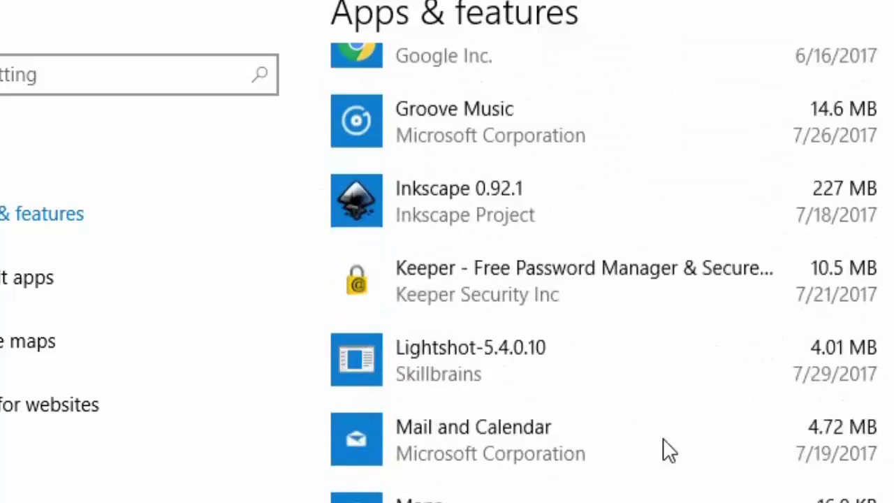
pyautogui.scroll(15, 663, 440)
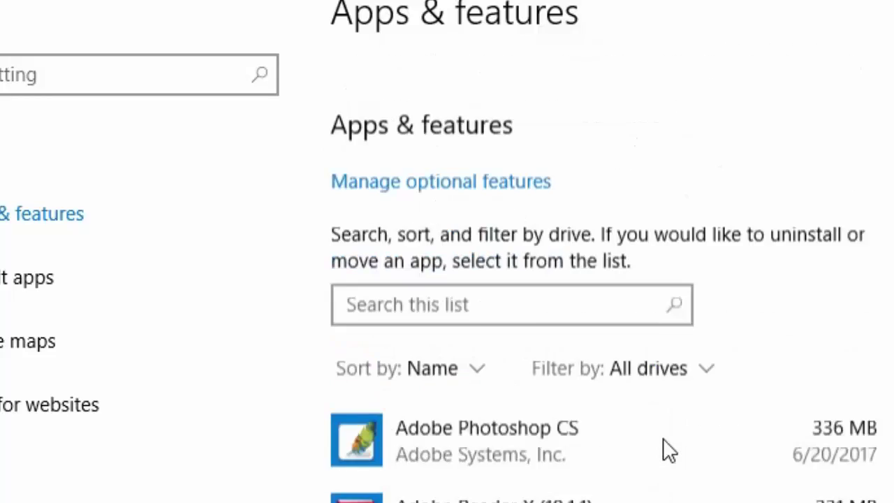
pyautogui.scroll(-1, 664, 437)
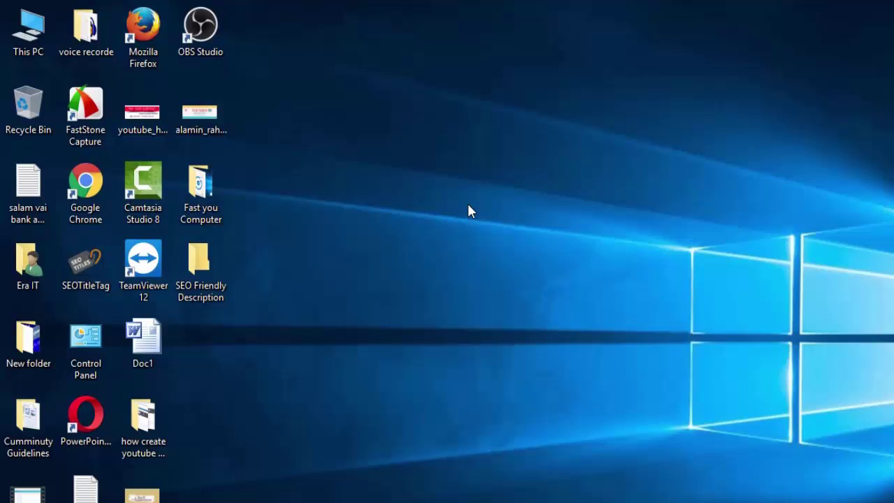
# Step: Disable the Apple Push and Adobe Gamma Loader startup programs in Task Manager
pyautogui.hotkey('ctrl', 'shift', 'Escape')
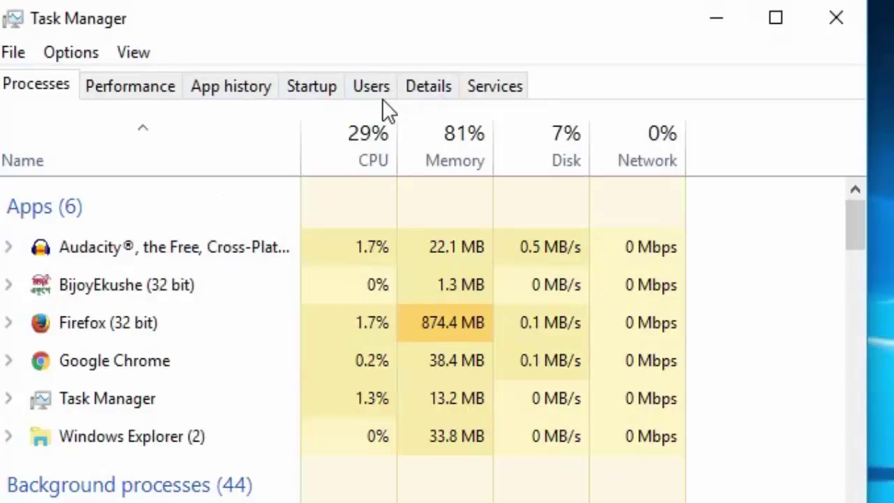
pyautogui.click(315, 90)
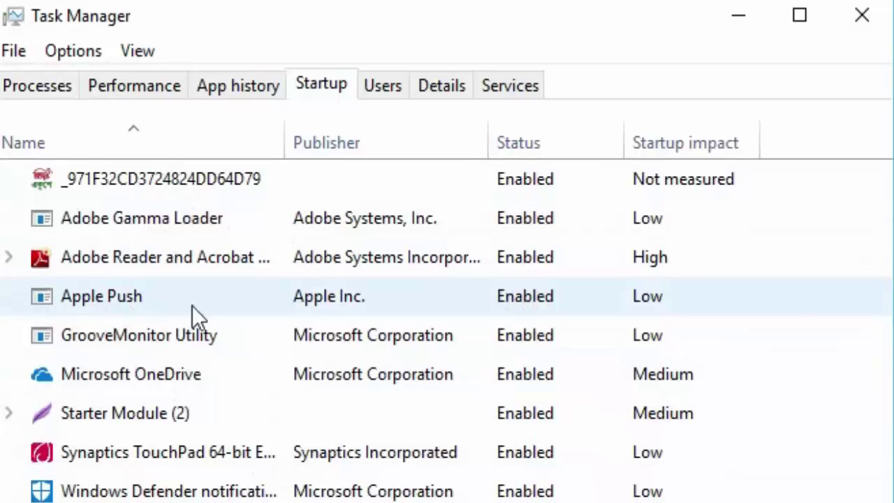
pyautogui.rightClick(522, 297)
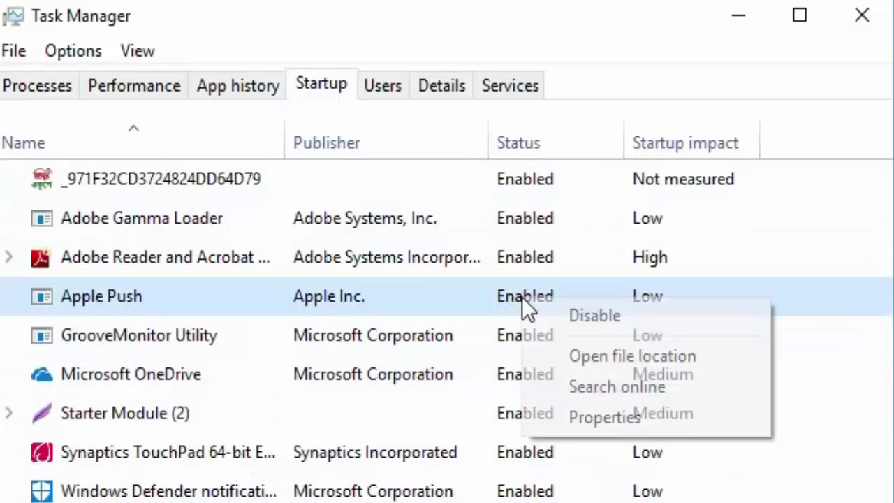
pyautogui.click(599, 308)
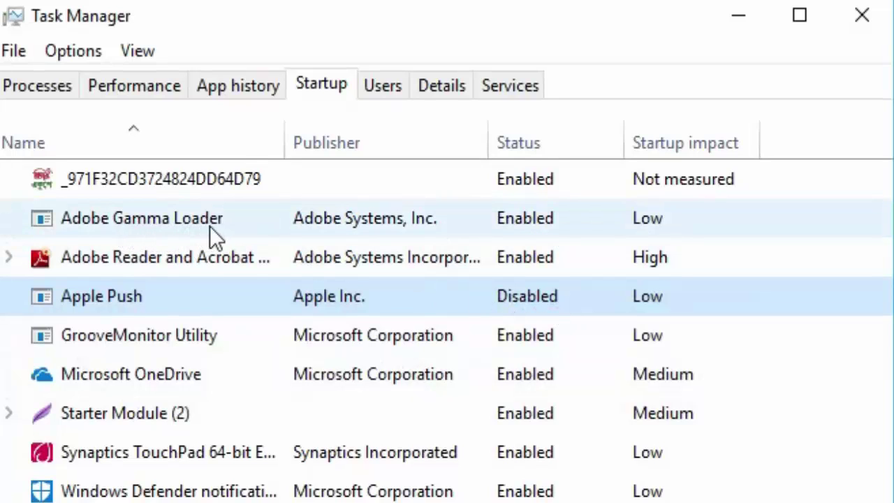
pyautogui.rightClick(364, 222)
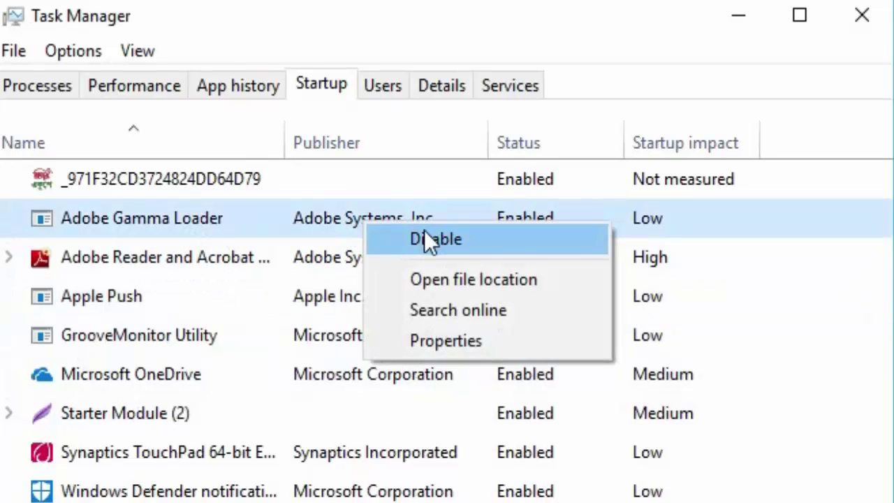
pyautogui.click(424, 231)
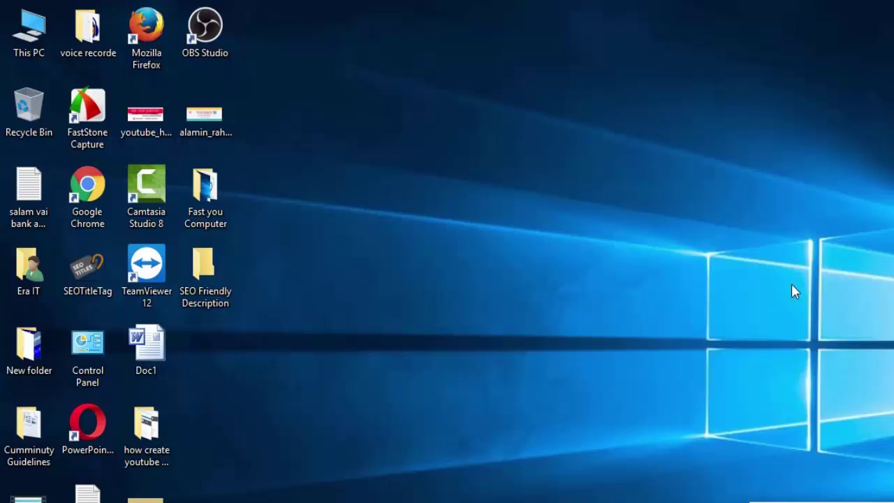
# Step: Open the properties of Local Disk (C:) from This PC and start Disk Cleanup for the drive
pyautogui.doubleClick(31, 48)
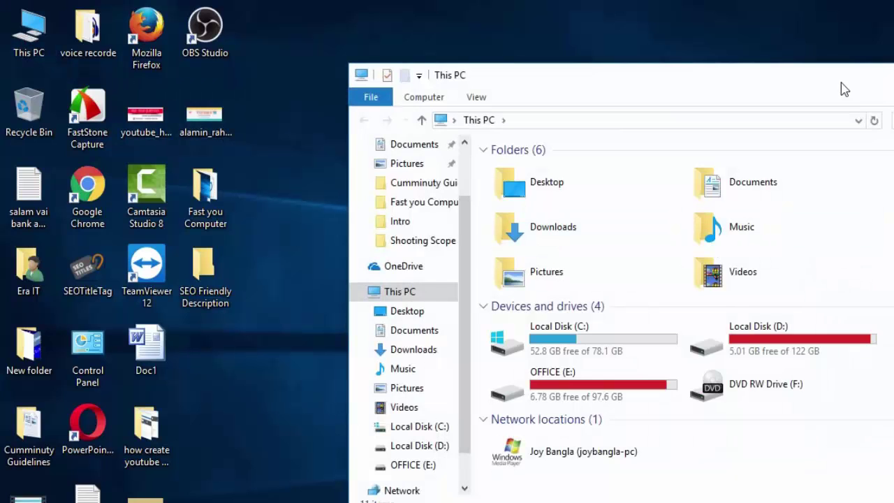
pyautogui.moveTo(842, 86); pyautogui.dragTo(705, 58)
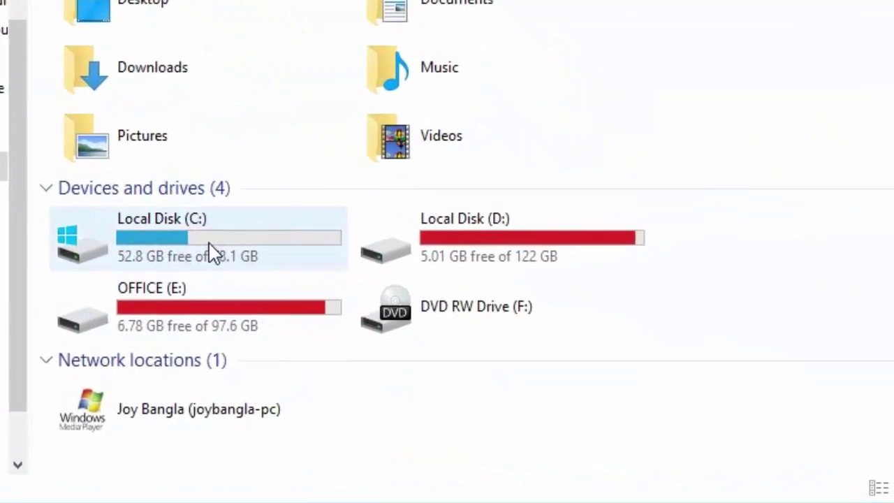
pyautogui.rightClick(339, 280)
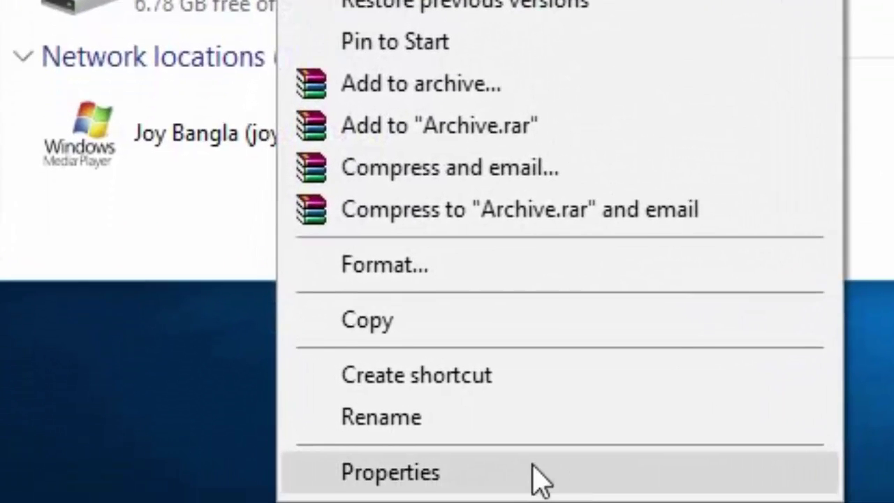
pyautogui.click(525, 468)
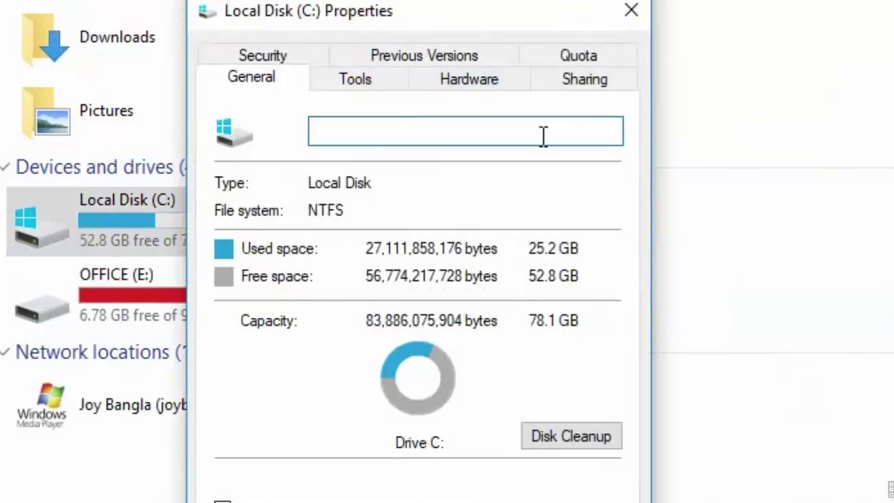
pyautogui.click(567, 440)
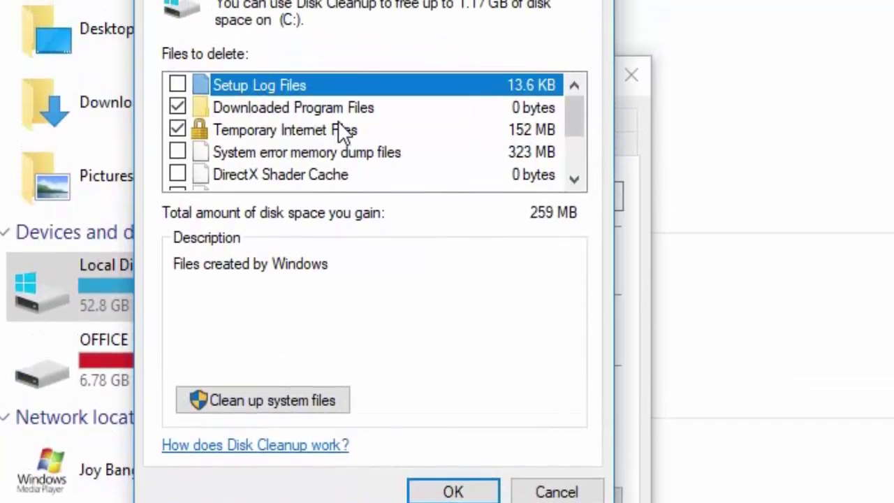
# Step: Add Recycle Bin and Temporary files to the items selected for cleanup and permanently delete all selected files
pyautogui.scroll(-1, 338, 126)
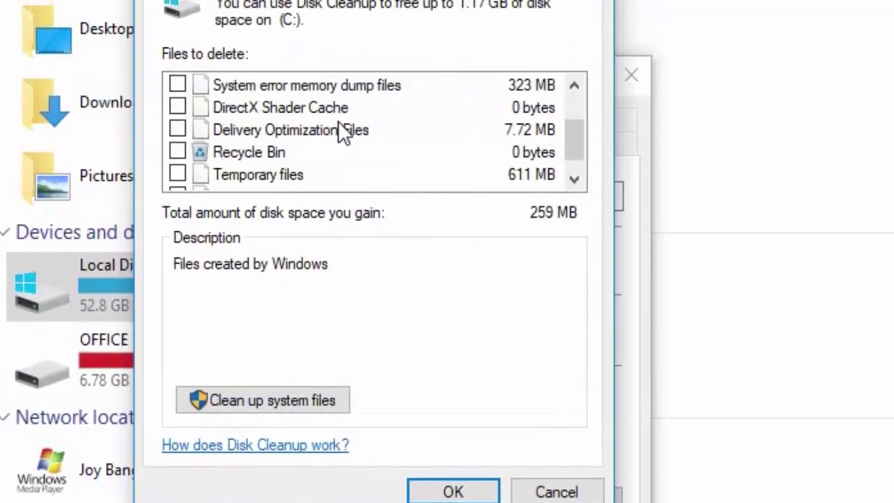
pyautogui.click(177, 152)
pyautogui.click(179, 175)
pyautogui.scroll(1, 331, 161)
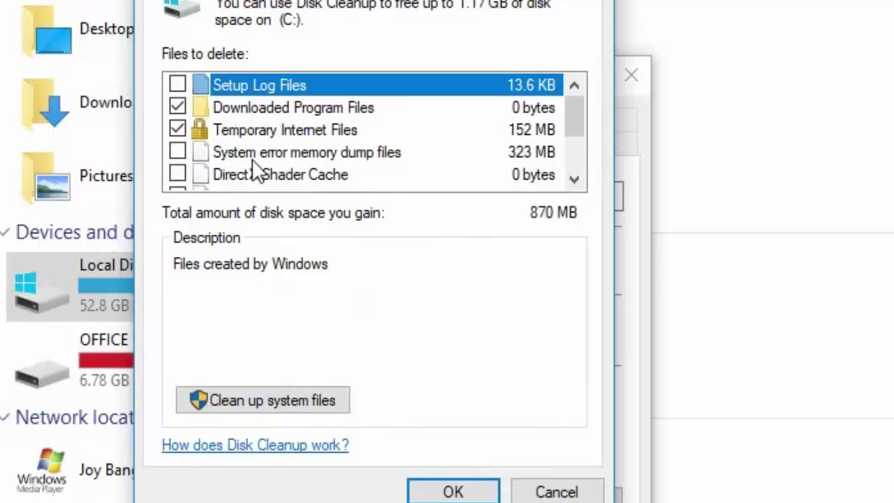
pyautogui.scroll(-1, 258, 157)
pyautogui.scroll(-1, 257, 148)
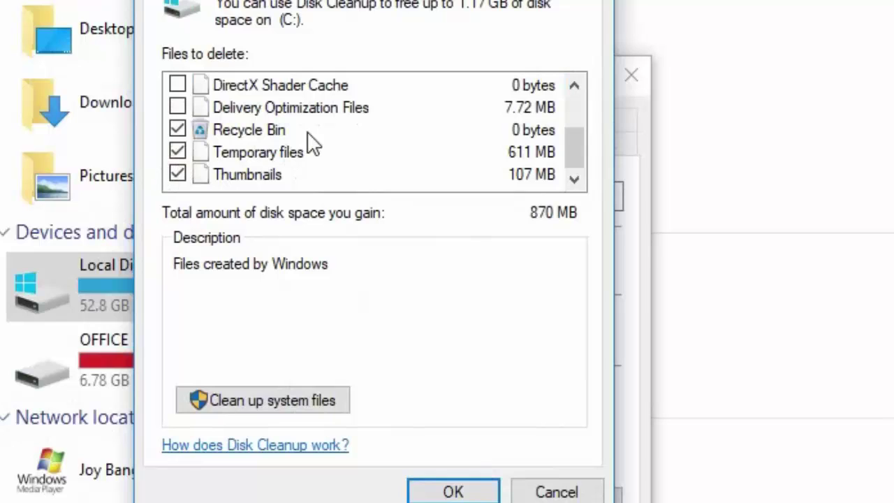
pyautogui.scroll(1, 312, 133)
pyautogui.scroll(1, 313, 136)
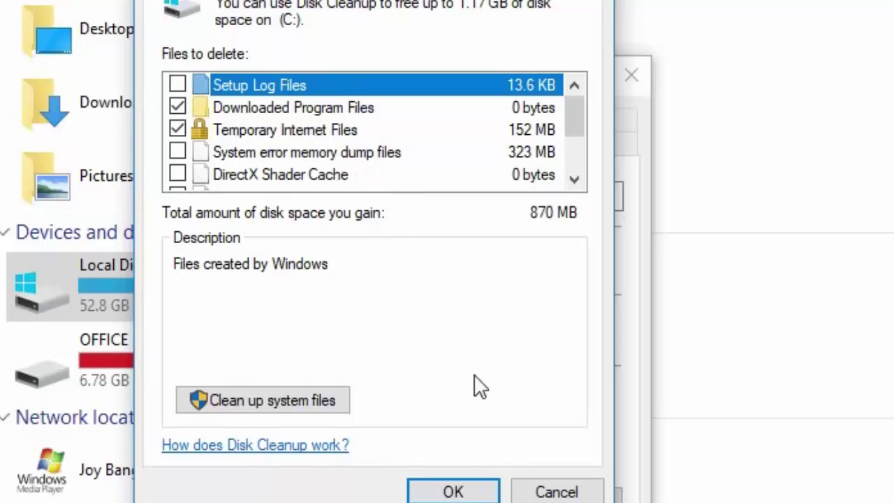
pyautogui.click(453, 493)
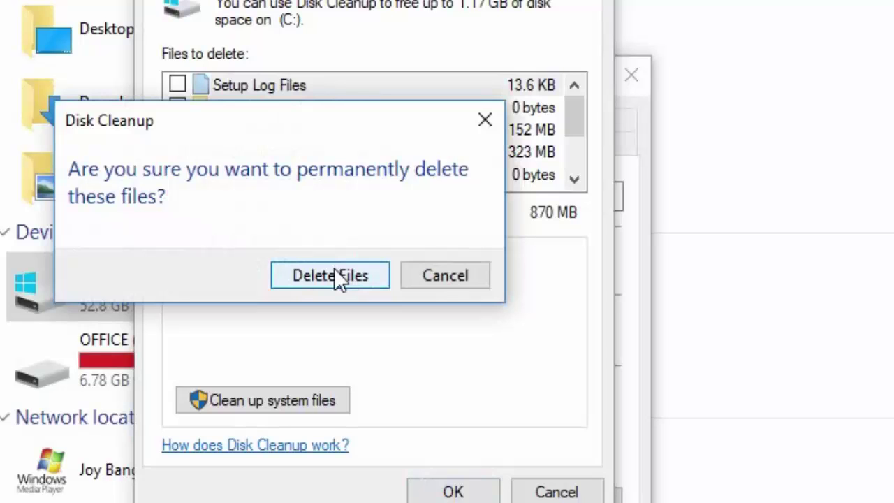
pyautogui.click(335, 269)
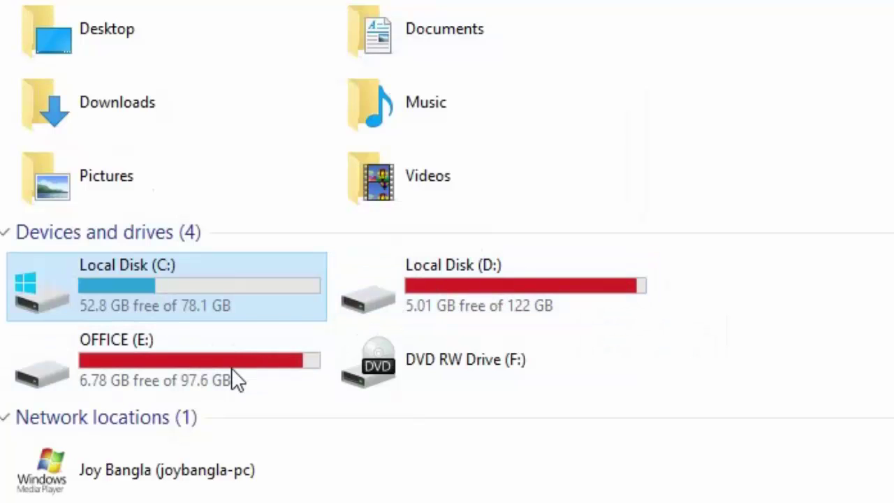
# Step: Check the free space on the C:, D: and E: drives
pyautogui.moveTo(476, 286)
pyautogui.moveTo(186, 288)
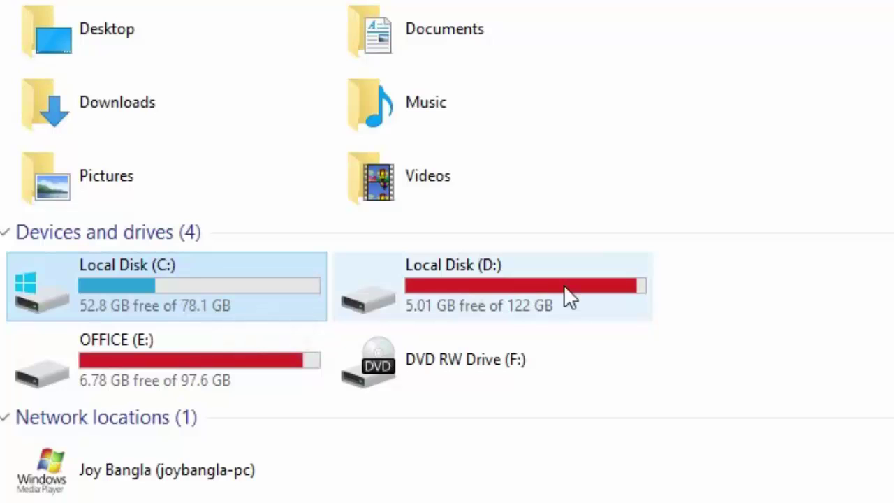
pyautogui.moveTo(511, 286)
pyautogui.moveTo(243, 358)
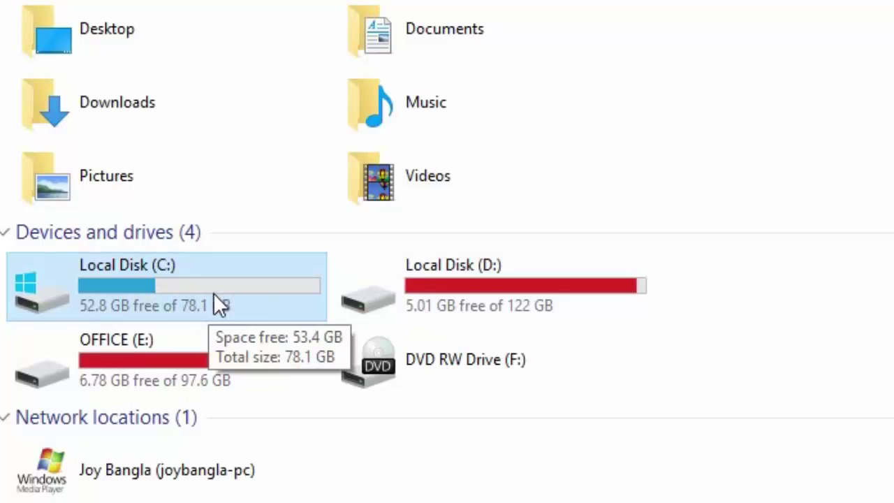
pyautogui.moveTo(534, 311)
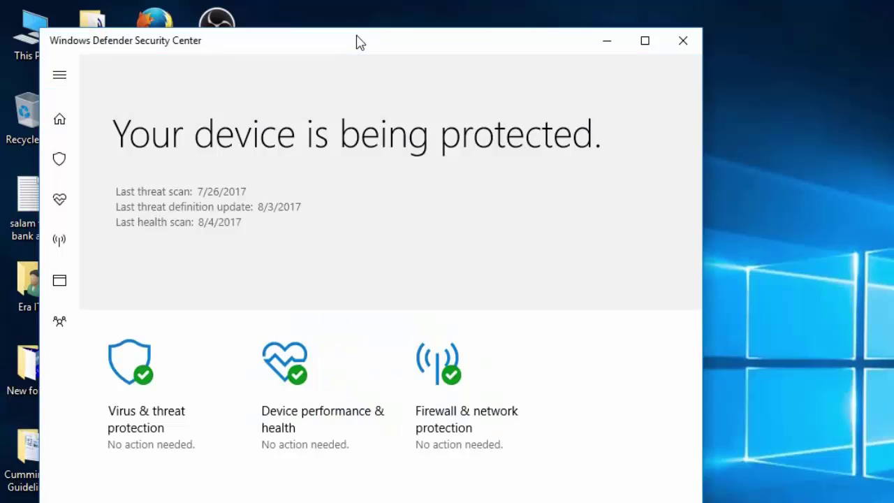
# Step: Move the Windows Defender Security Center window aside to uncover the desktop icons
pyautogui.moveTo(393, 45); pyautogui.dragTo(609, 47)
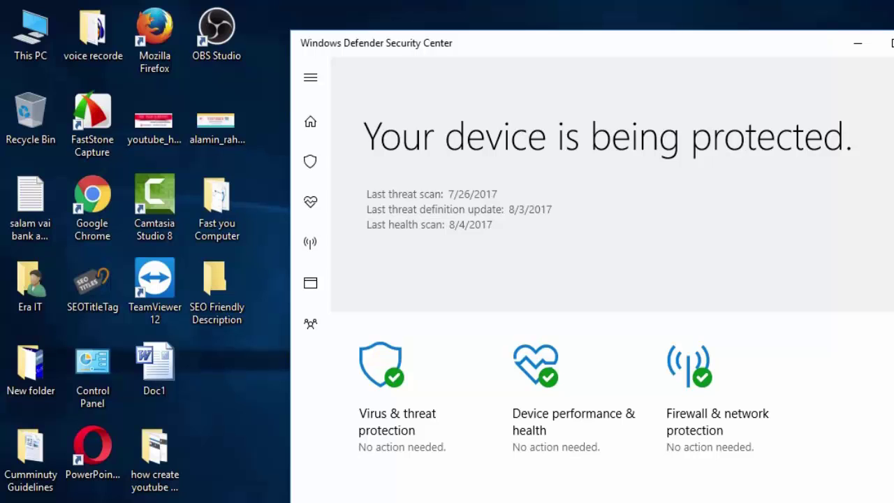
# Step: Review the protection overview in Windows Defender Security Center and open Windows Firewall from Control Panel
pyautogui.scroll(-1, 834, 297)
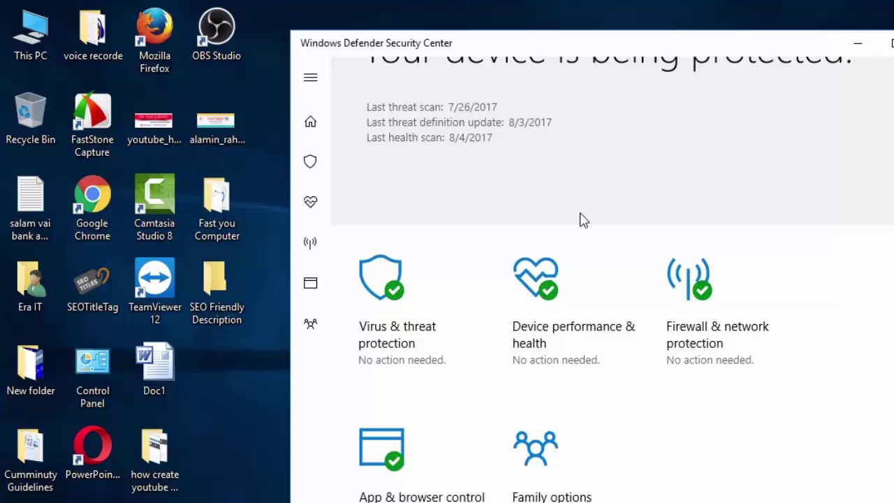
pyautogui.scroll(1, 744, 266)
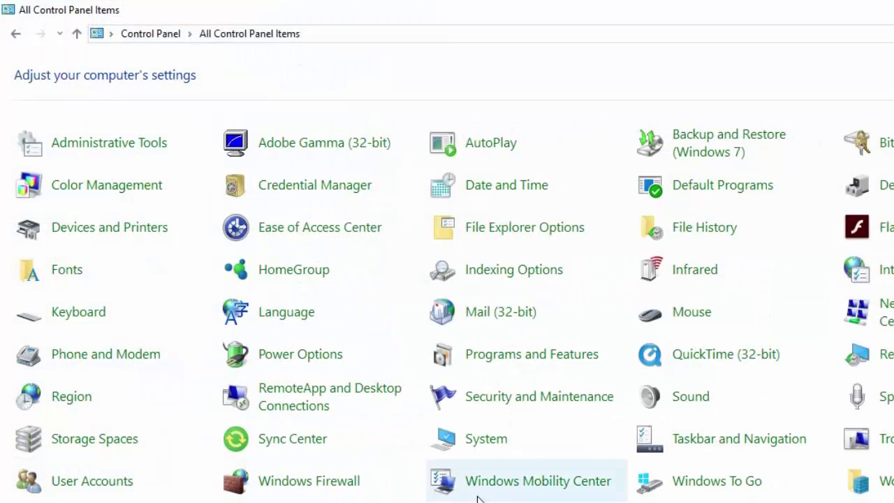
pyautogui.click(329, 484)
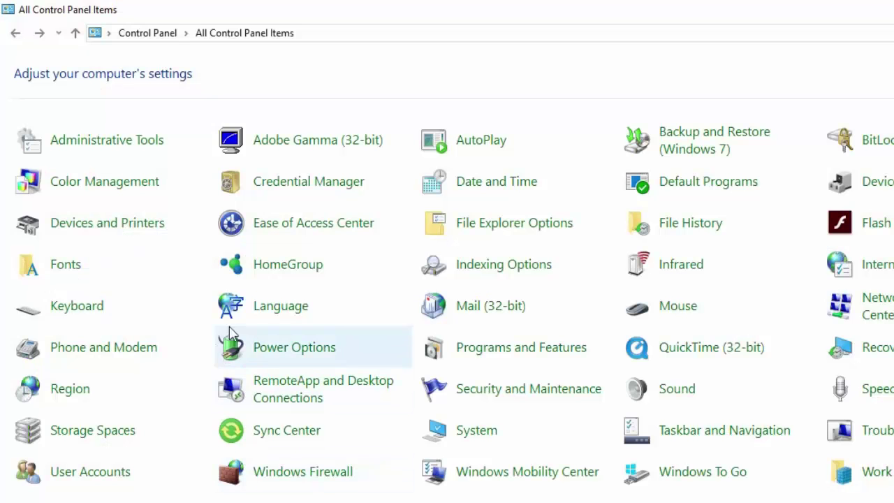
# Step: Open Power Options from Control Panel and select the High performance power plan
pyautogui.click(293, 349)
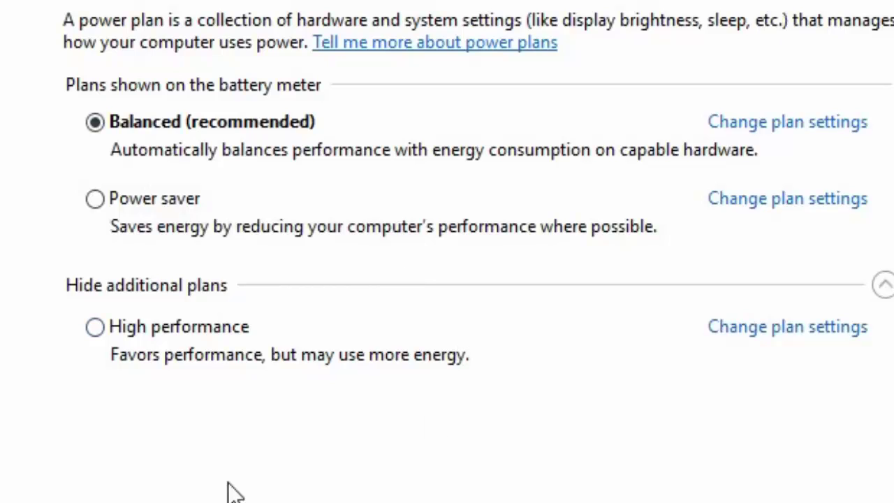
pyautogui.click(95, 327)
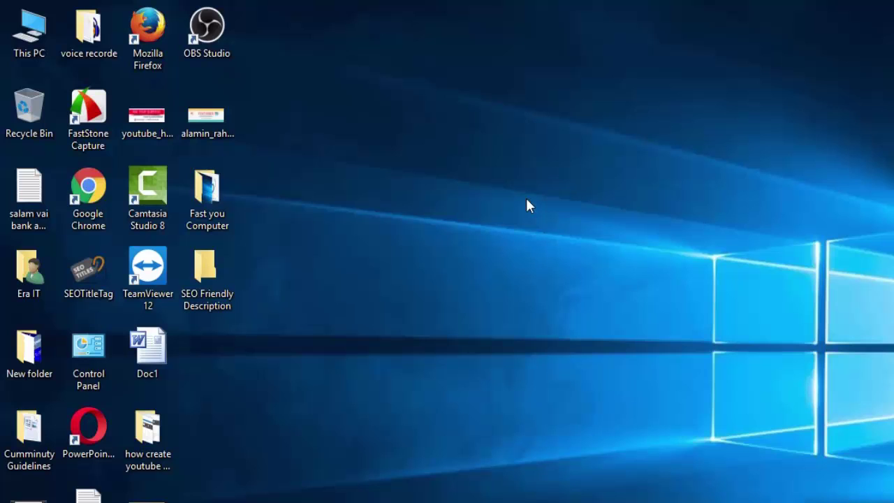
# Step: Open Windows Settings and go to the Troubleshoot page under Update & security
pyautogui.press('super')
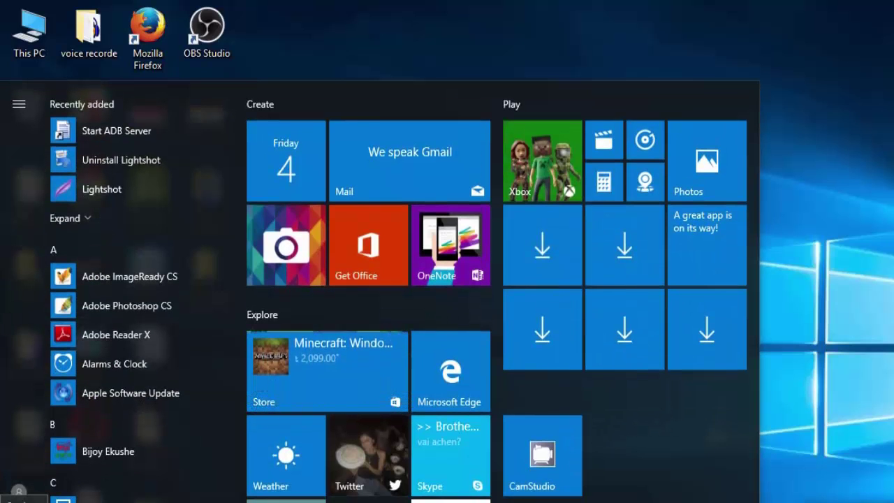
pyautogui.click(18, 502)
pyautogui.scroll(-1, 584, 372)
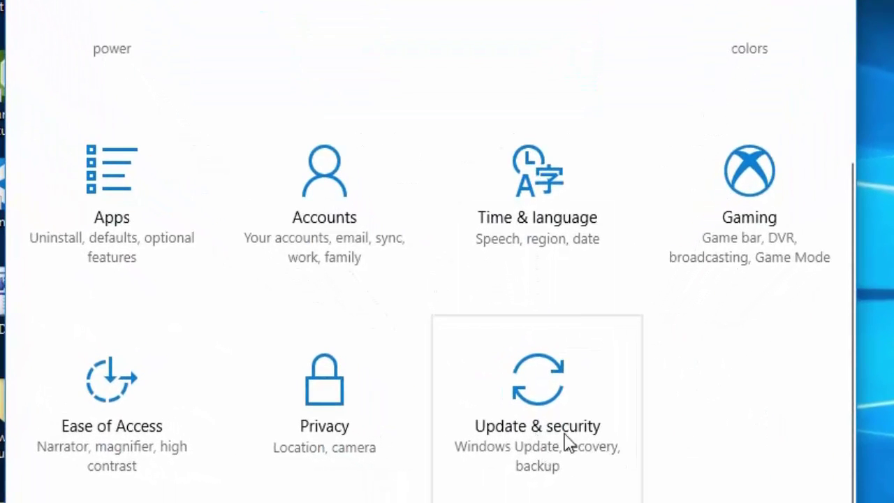
pyautogui.click(551, 445)
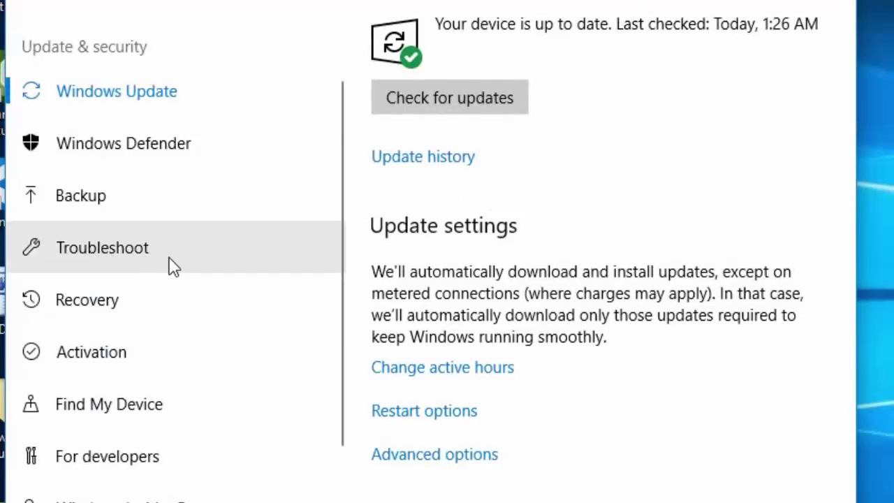
pyautogui.click(80, 256)
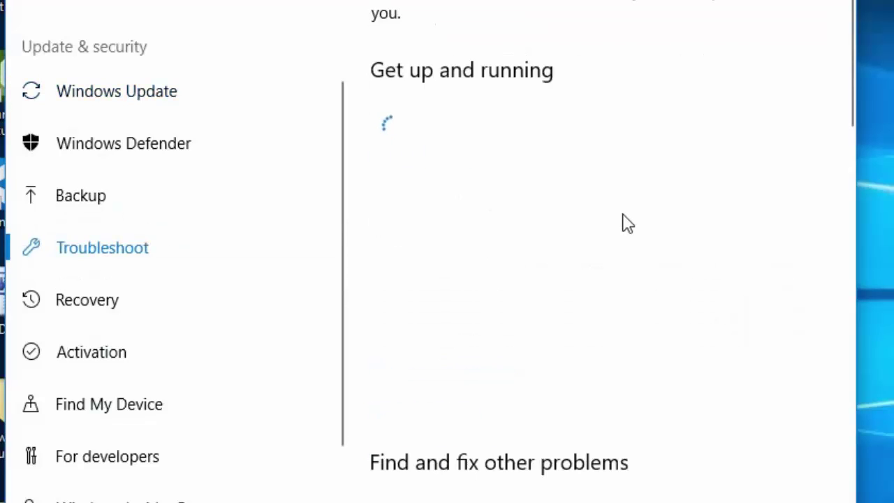
# Step: Look through the available troubleshooters under Find and fix other problems, from Blue Screen to Windows Store Apps
pyautogui.scroll(-5, 640, 224)
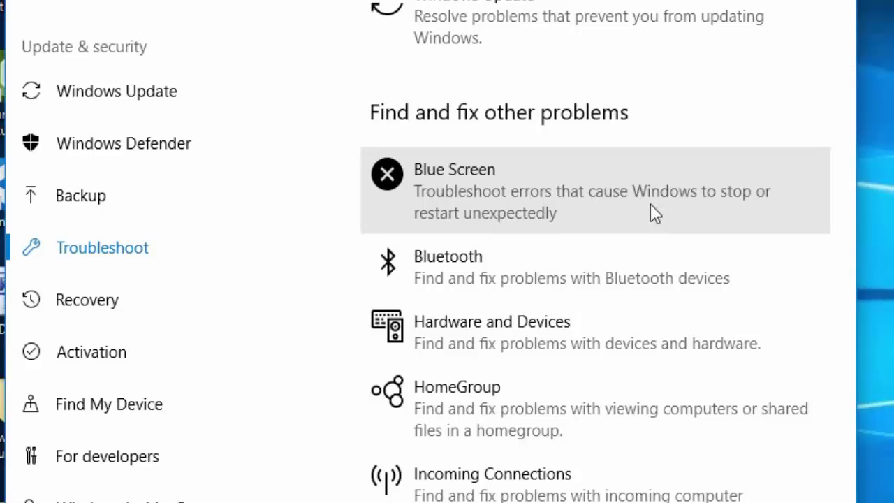
pyautogui.scroll(-10, 651, 205)
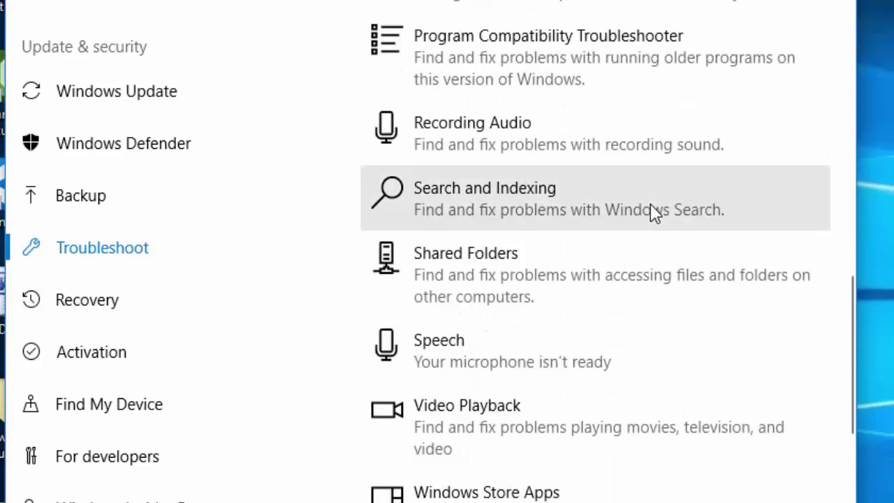
pyautogui.scroll(-4, 650, 204)
pyautogui.scroll(10, 650, 206)
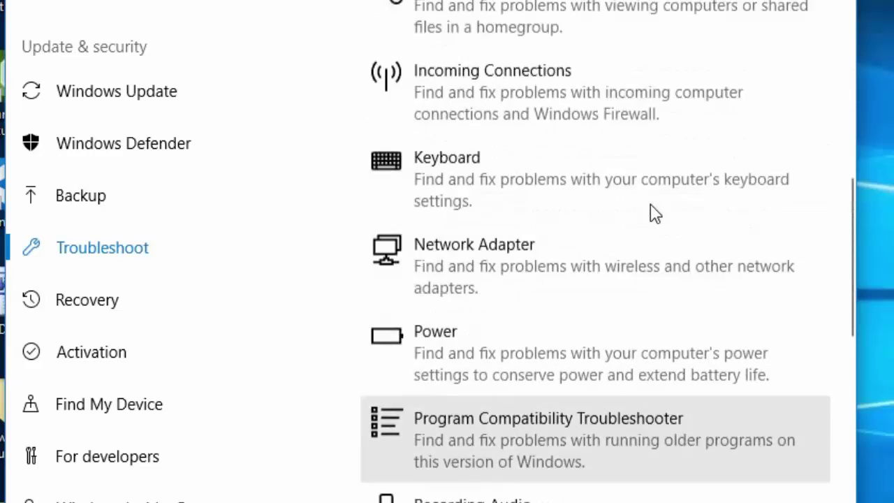
pyautogui.scroll(6, 650, 210)
pyautogui.scroll(-2, 646, 213)
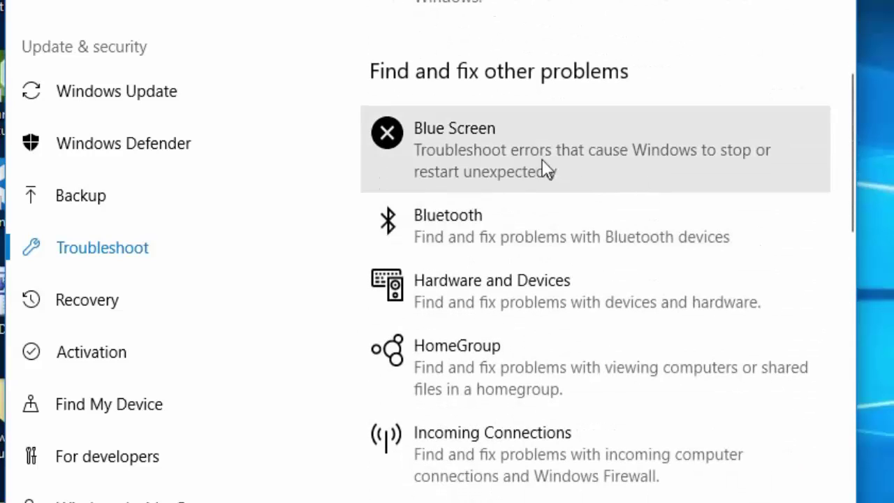
pyautogui.scroll(-2, 517, 312)
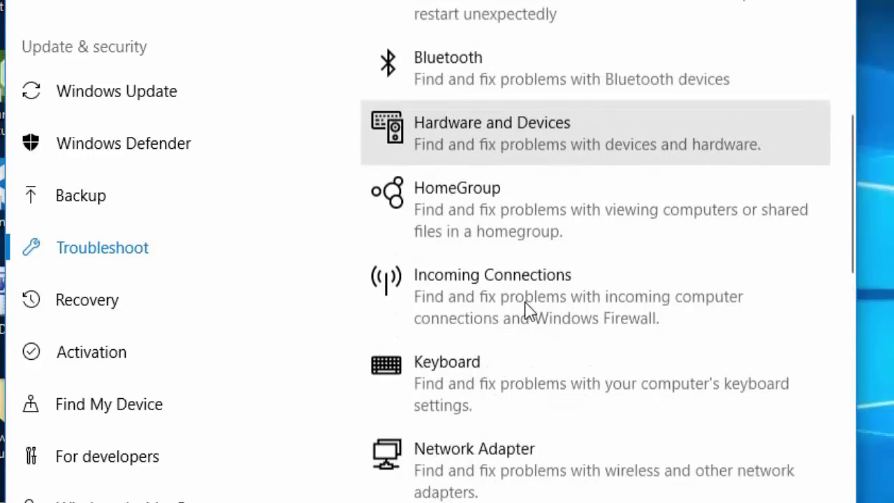
pyautogui.scroll(-2, 538, 270)
pyautogui.scroll(-2, 531, 205)
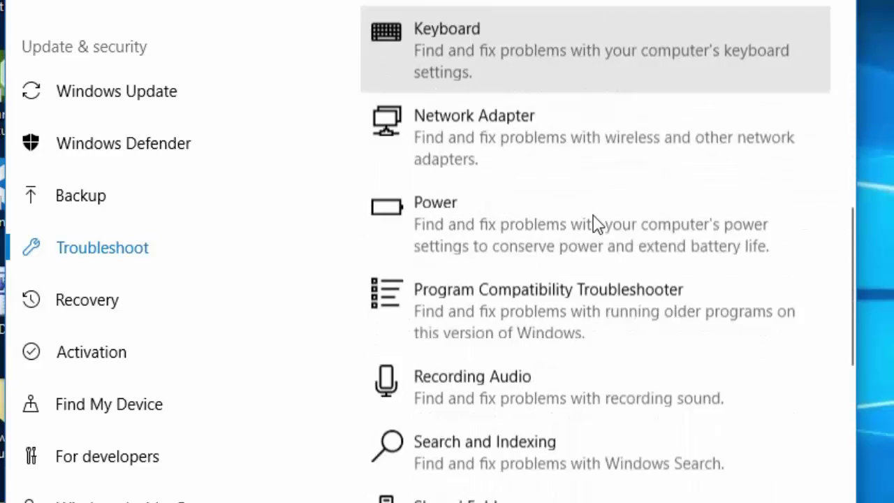
pyautogui.scroll(-5, 594, 224)
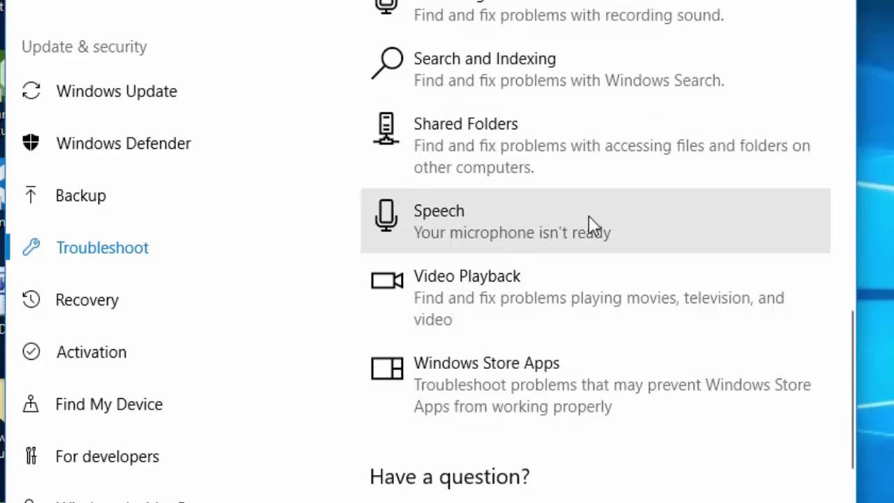
pyautogui.scroll(15, 589, 223)
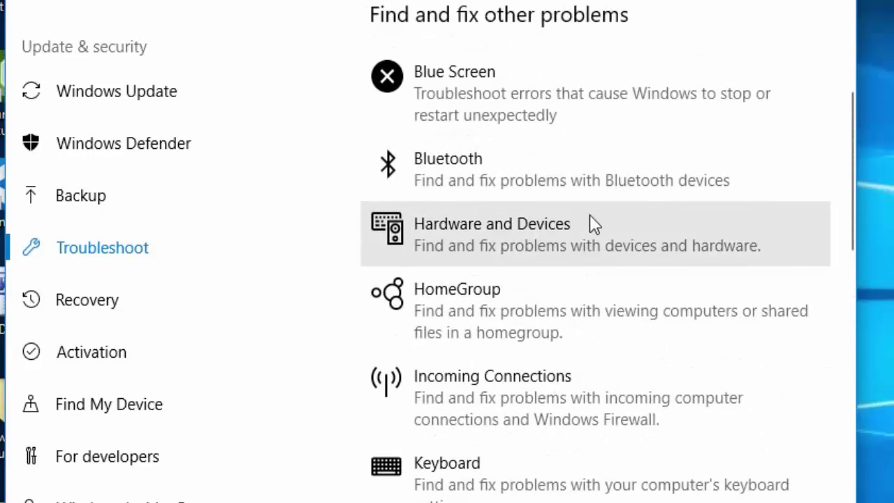
pyautogui.scroll(-3, 590, 218)
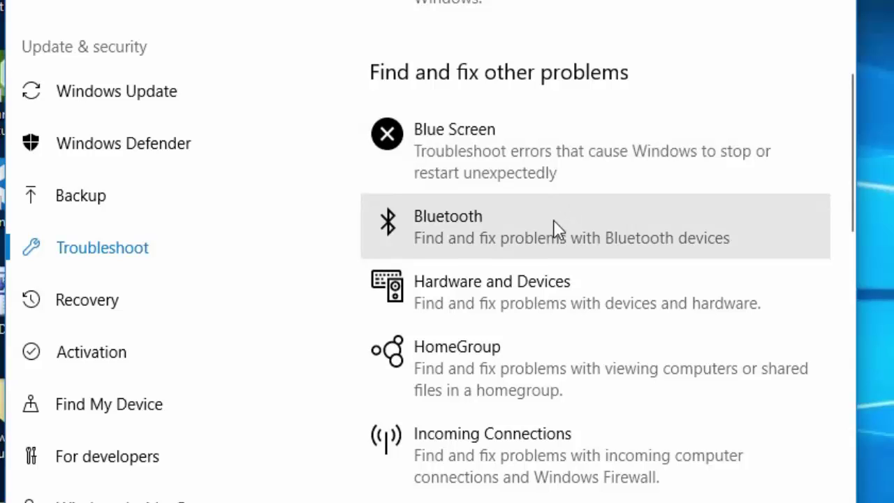
pyautogui.scroll(-3, 572, 225)
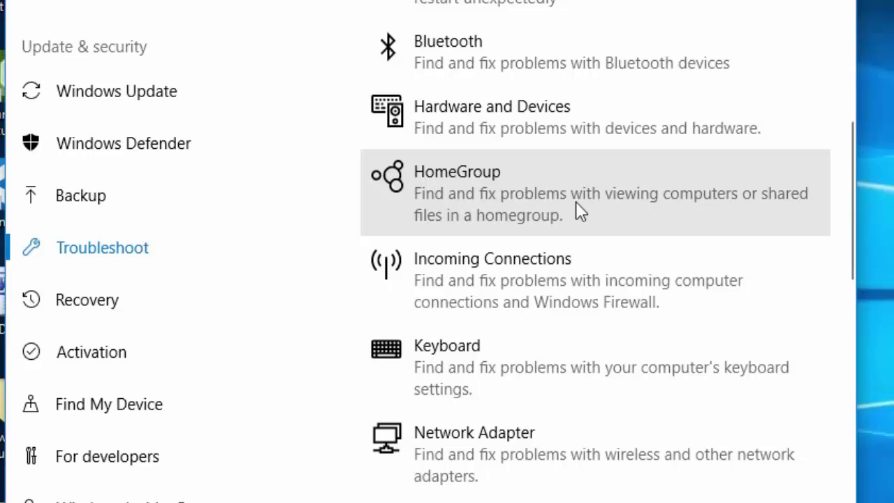
pyautogui.scroll(-2, 576, 209)
pyautogui.scroll(5, 579, 210)
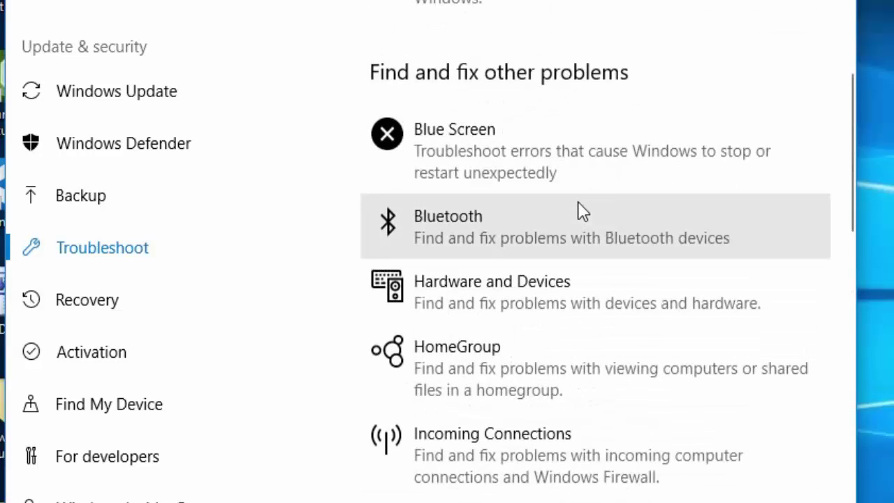
pyautogui.scroll(-4, 575, 222)
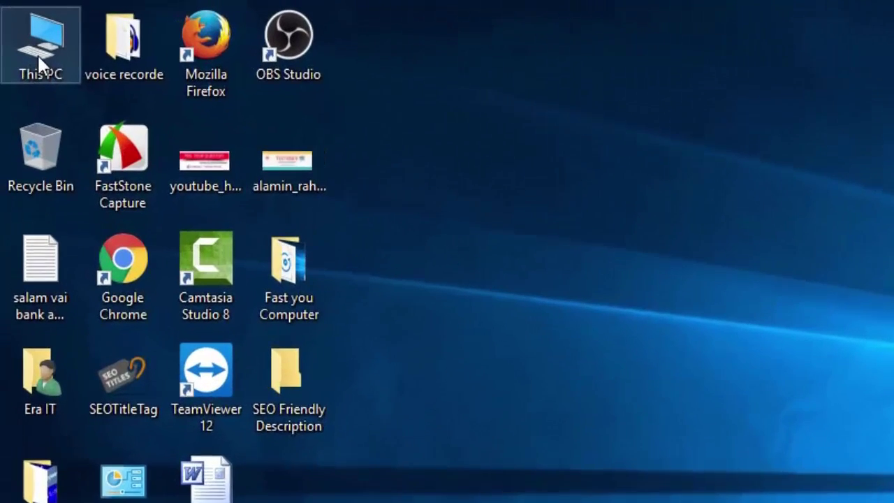
# Step: Open Computer Management for This PC and display the Services list under Services and Applications
pyautogui.rightClick(39, 58)
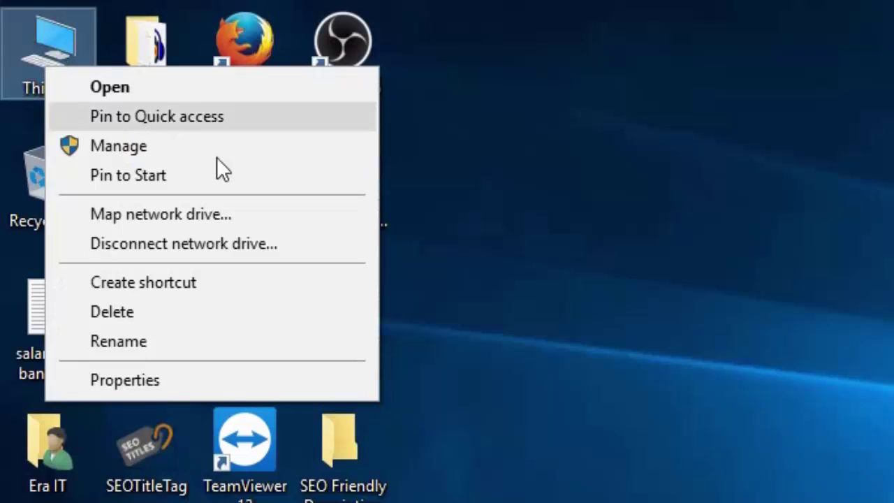
pyautogui.click(129, 149)
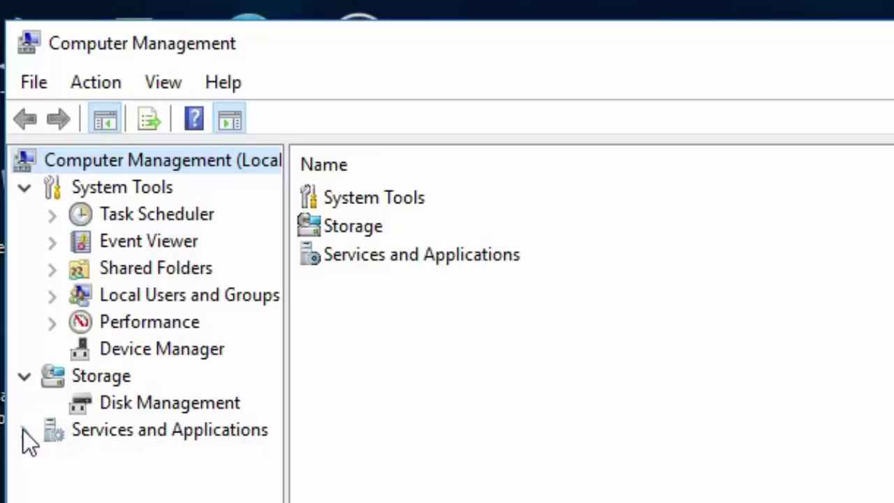
pyautogui.click(120, 443)
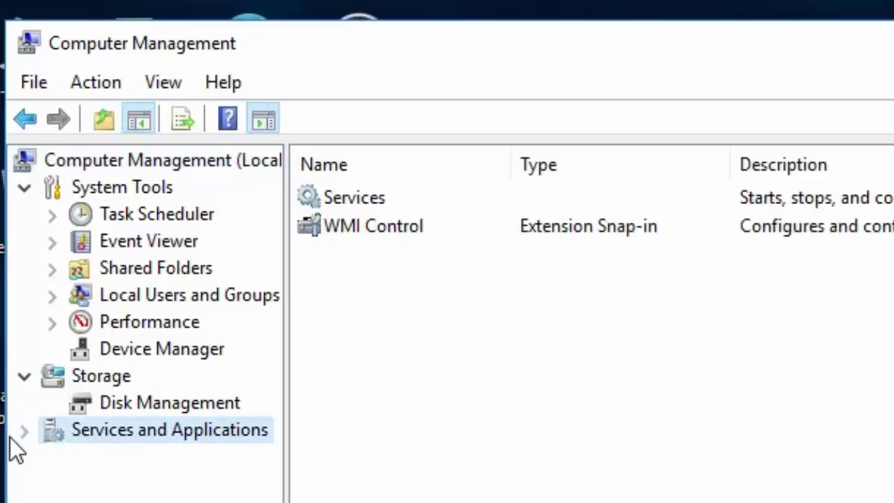
pyautogui.click(364, 199)
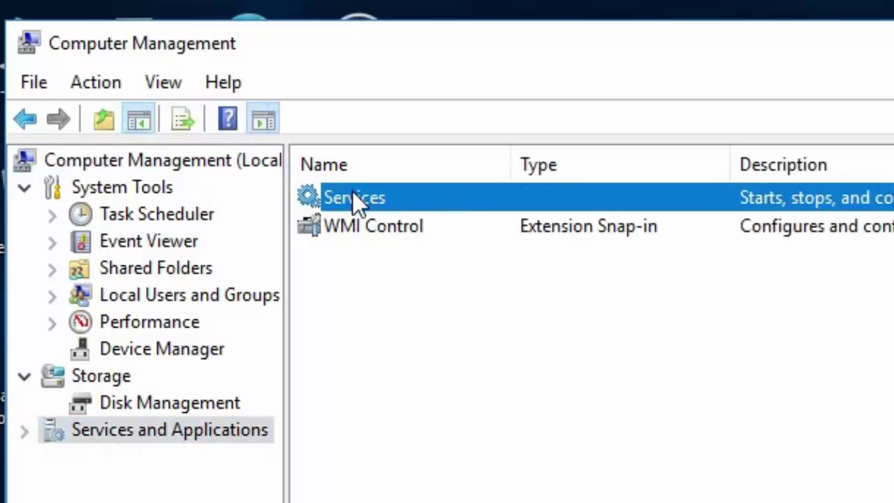
pyautogui.doubleClick(352, 192)
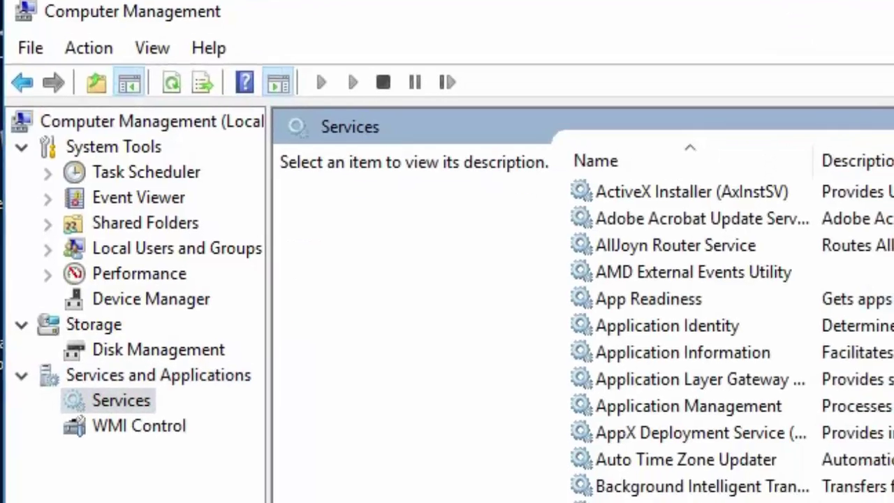
pyautogui.moveTo(805, 31); pyautogui.dragTo(805, 35)
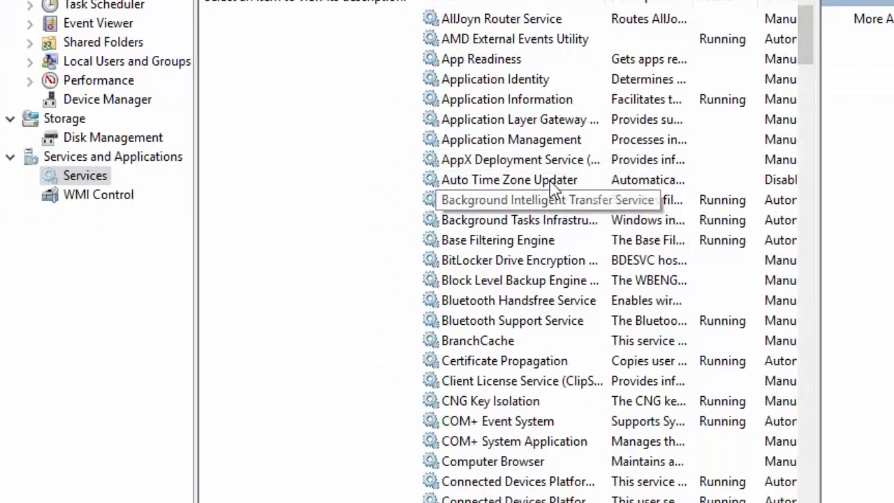
# Step: Jump to the services beginning with W and widen the Name column to show their full names
pyautogui.click(530, 143)
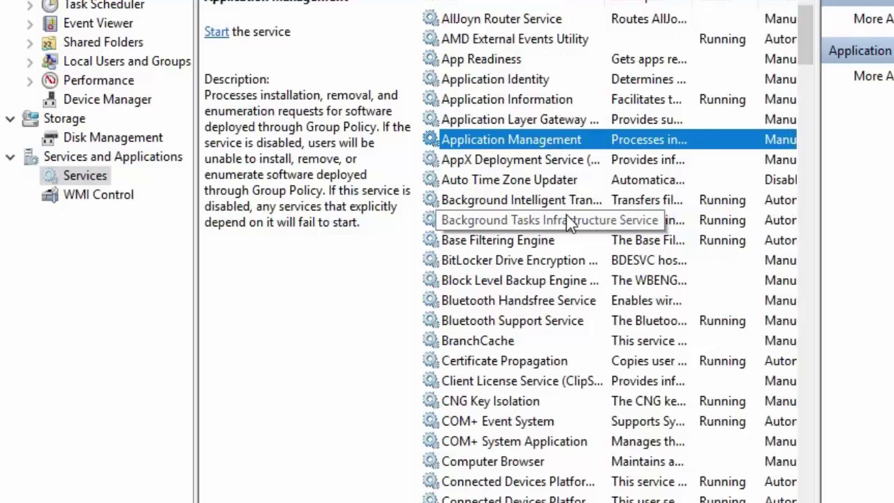
pyautogui.press('w')
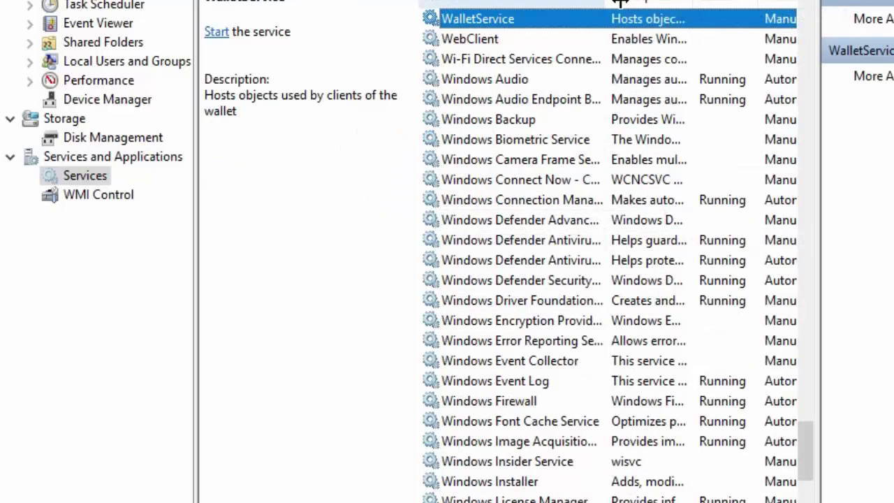
pyautogui.moveTo(610, 3); pyautogui.dragTo(690, 6)
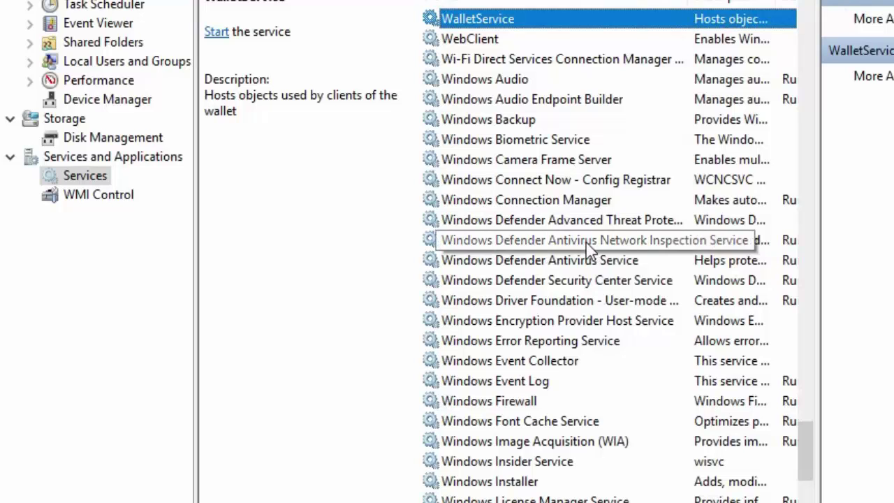
# Step: Open the properties of the Windows Search service and stop the service
pyautogui.scroll(-5, 590, 248)
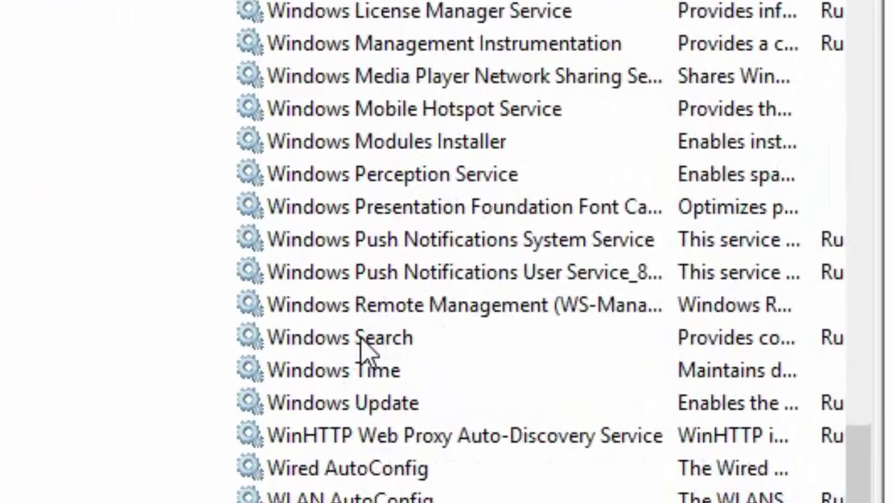
pyautogui.click(368, 342)
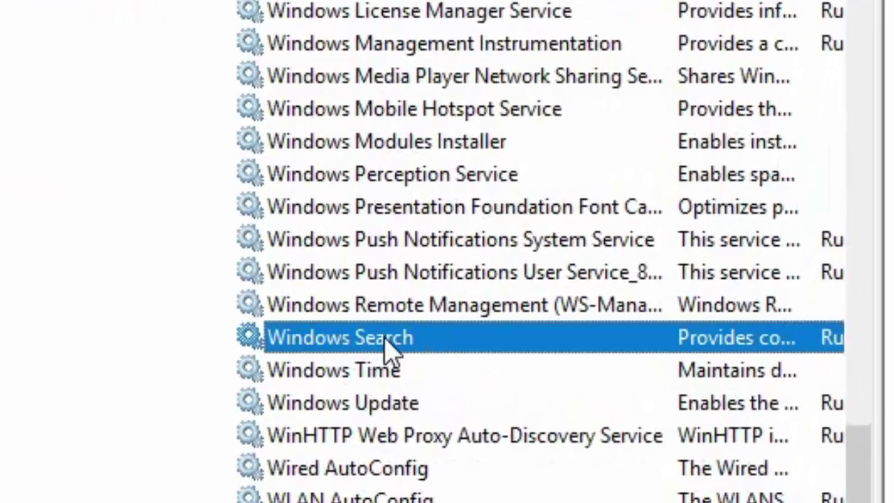
pyautogui.rightClick(375, 338)
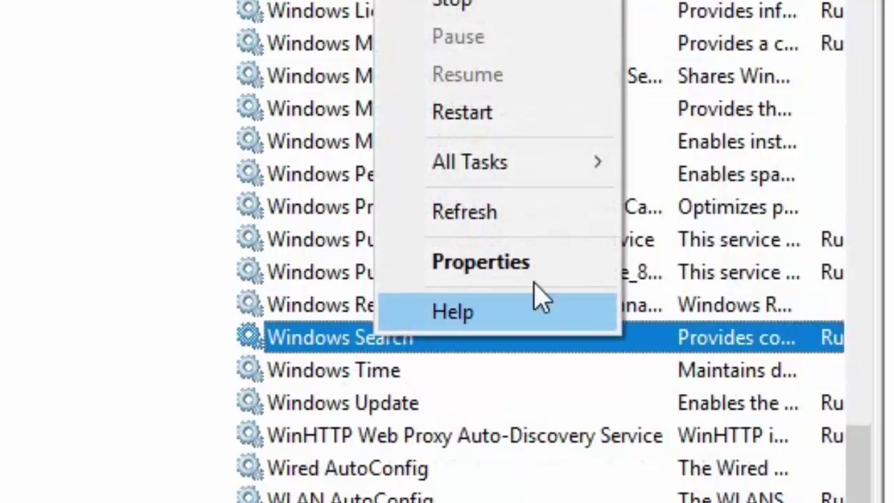
pyautogui.click(502, 264)
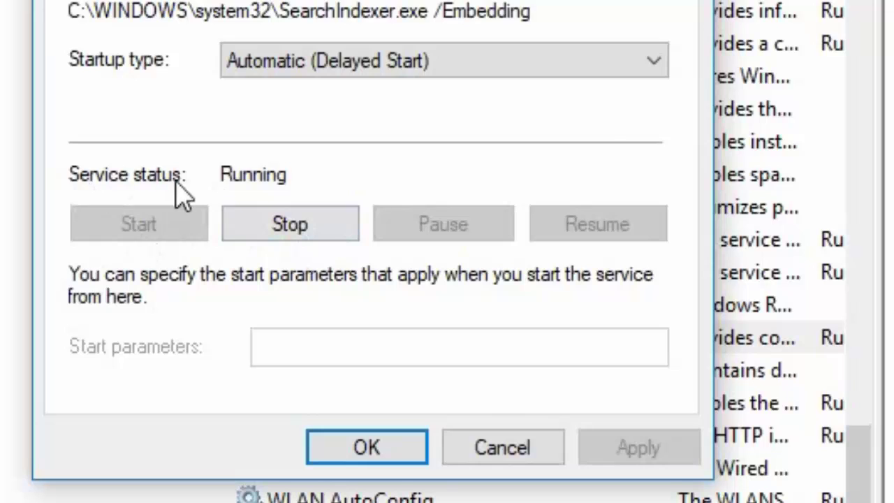
pyautogui.click(300, 231)
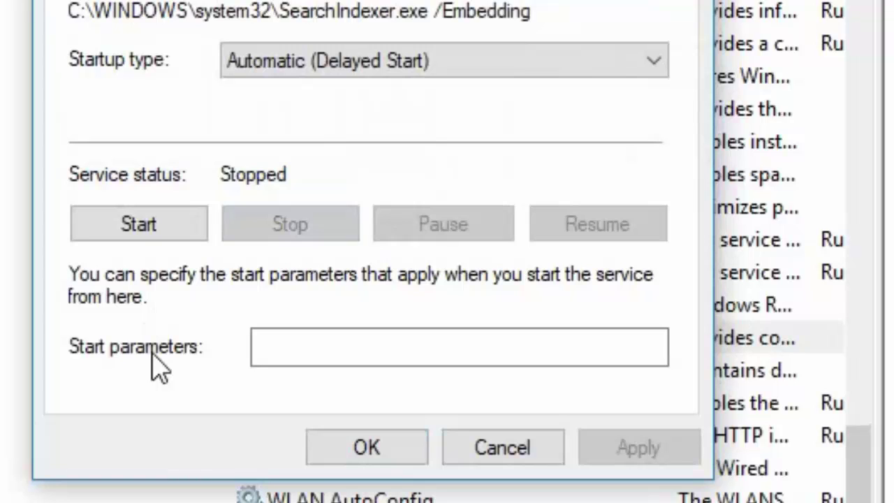
# Step: Confirm and close the Windows Search service properties
pyautogui.click(370, 449)
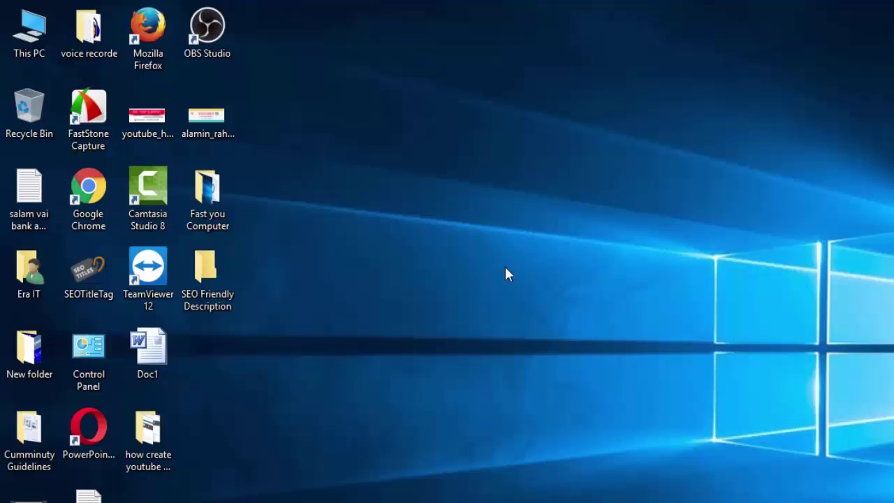
# Step: Open Control Panel, set its view to Category, and look through the installed programs available for uninstalling
pyautogui.doubleClick(87, 356)
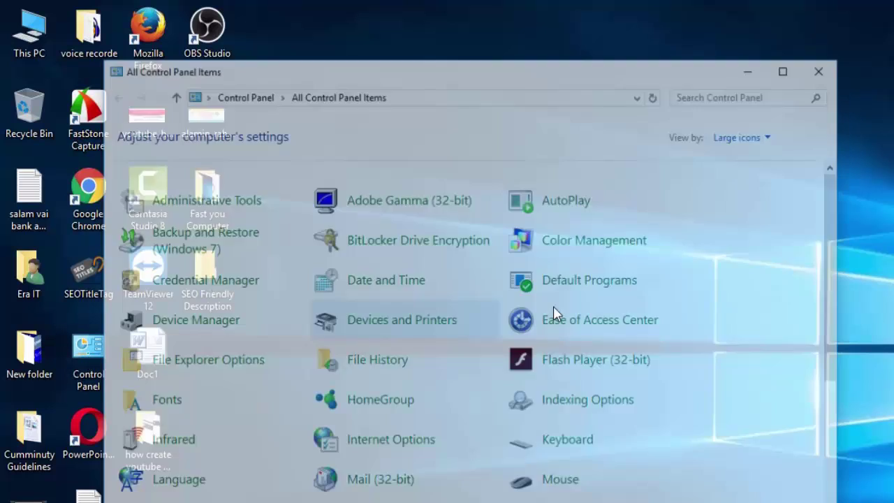
pyautogui.click(762, 135)
pyautogui.click(755, 157)
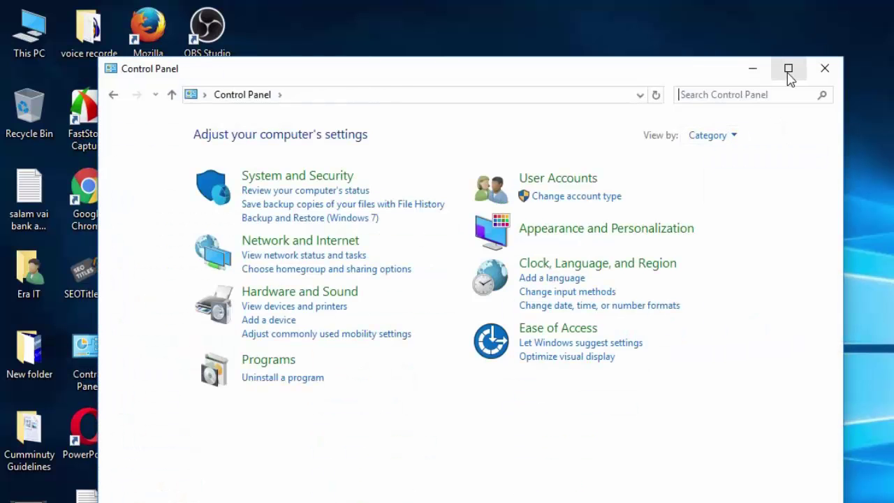
pyautogui.click(285, 380)
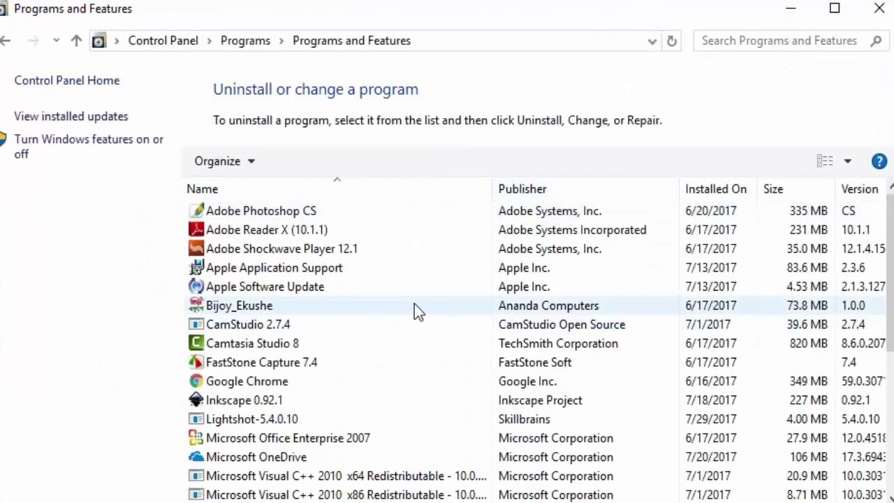
pyautogui.scroll(-5, 415, 307)
pyautogui.scroll(5, 369, 360)
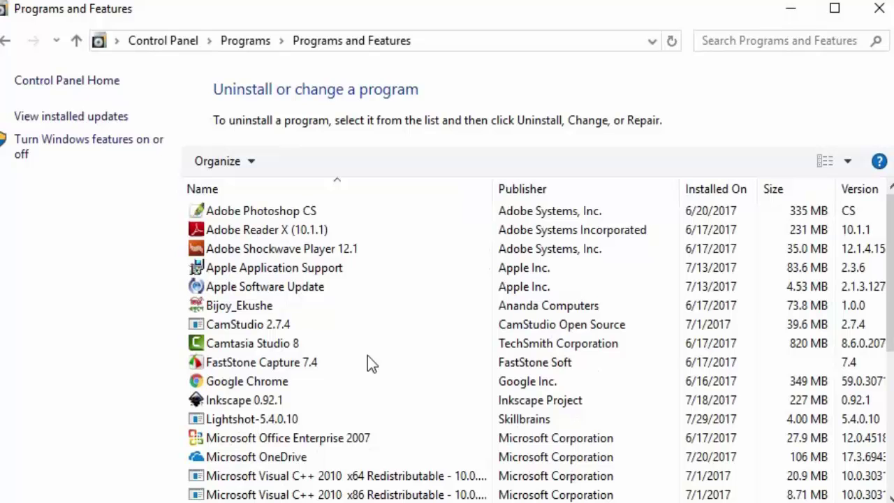
pyautogui.scroll(-5, 368, 358)
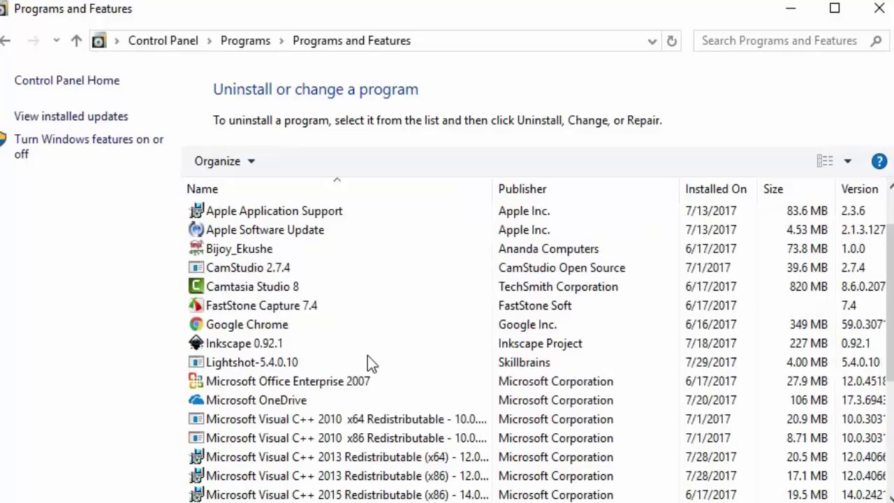
pyautogui.scroll(5, 361, 412)
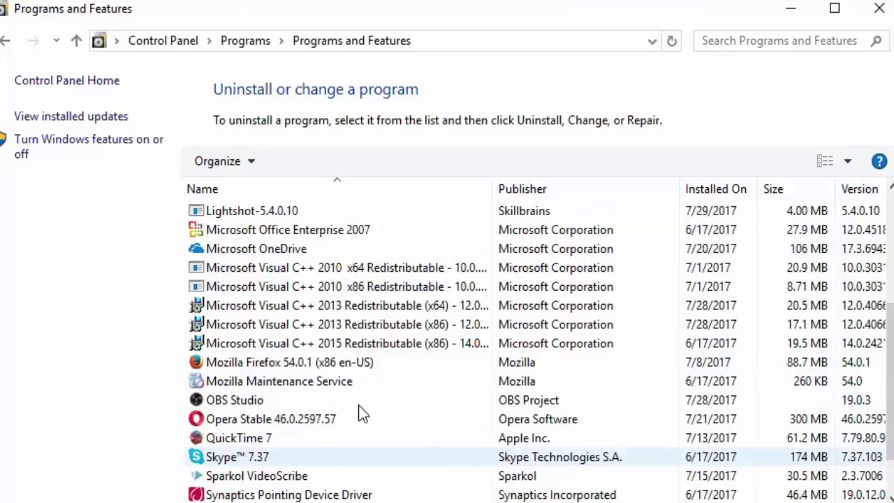